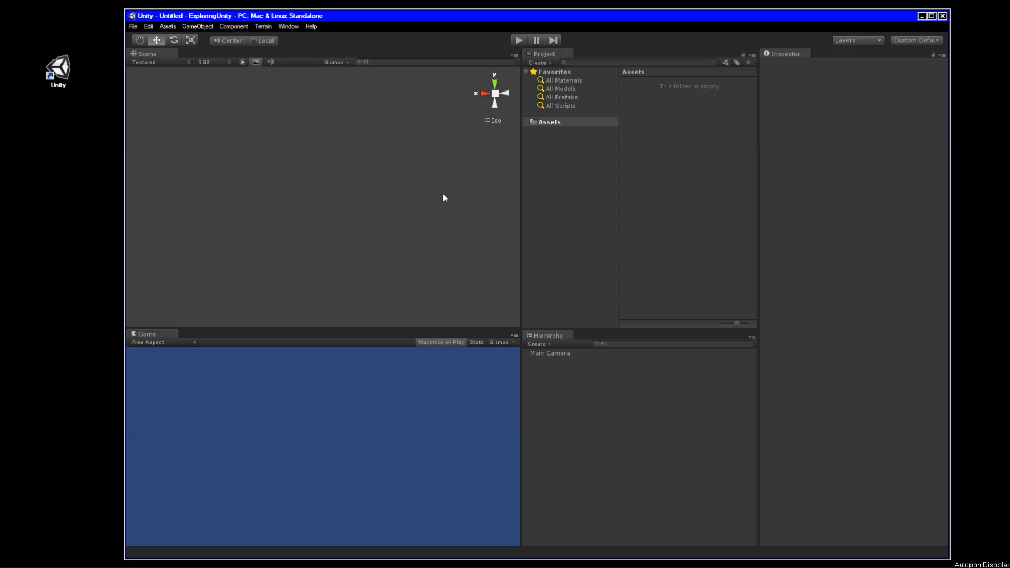
Step: Create a cube primitive in the empty scene
{"action": "left_click", "coordinate": [197, 28]}
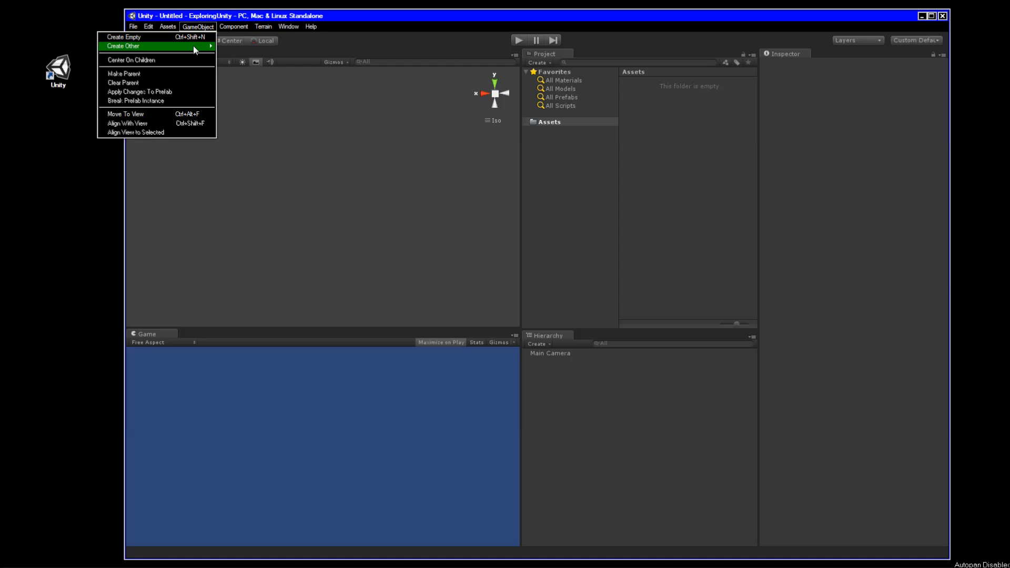
{"action": "mouse_move", "coordinate": [194, 47]}
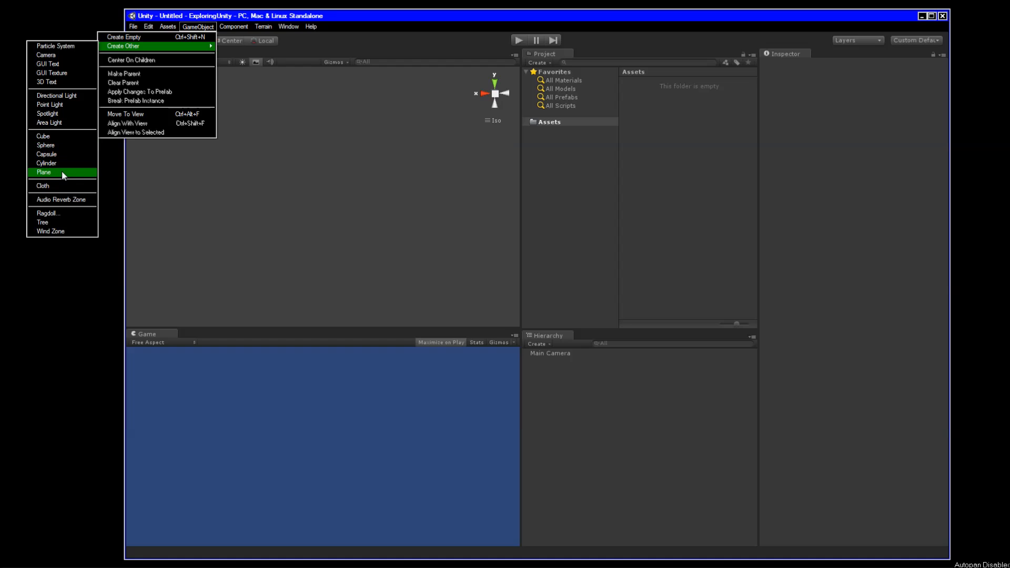
{"action": "left_click", "coordinate": [58, 136]}
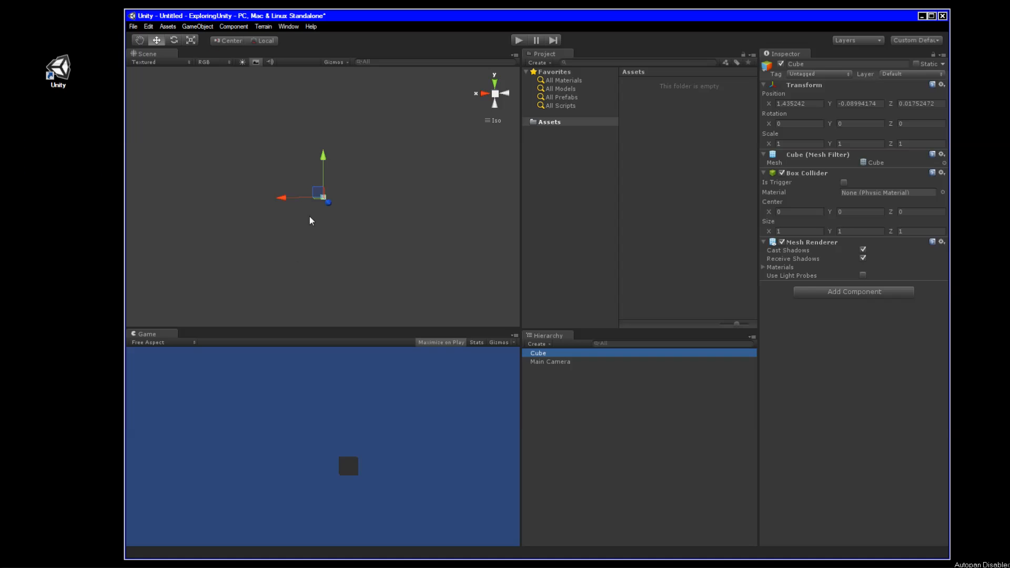
{"action": "scroll", "coordinate": [322, 214], "scroll_direction": "up", "scroll_amount": 5}
{"action": "scroll", "coordinate": [316, 218], "scroll_direction": "up", "scroll_amount": 1}
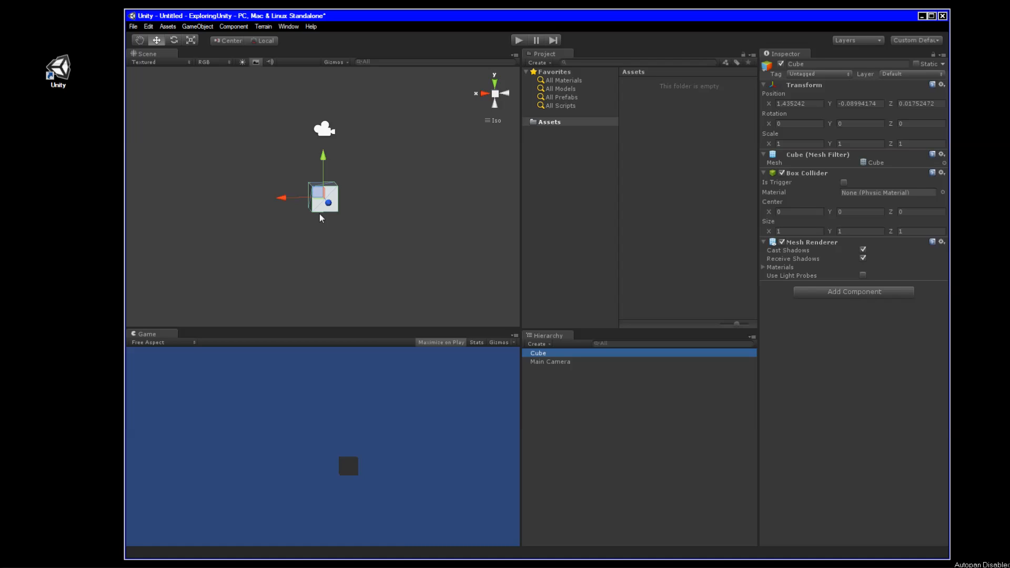
Step: Create a sphere and move it along the X axis beside the cube, to about X 2.94
{"action": "left_click", "coordinate": [547, 345]}
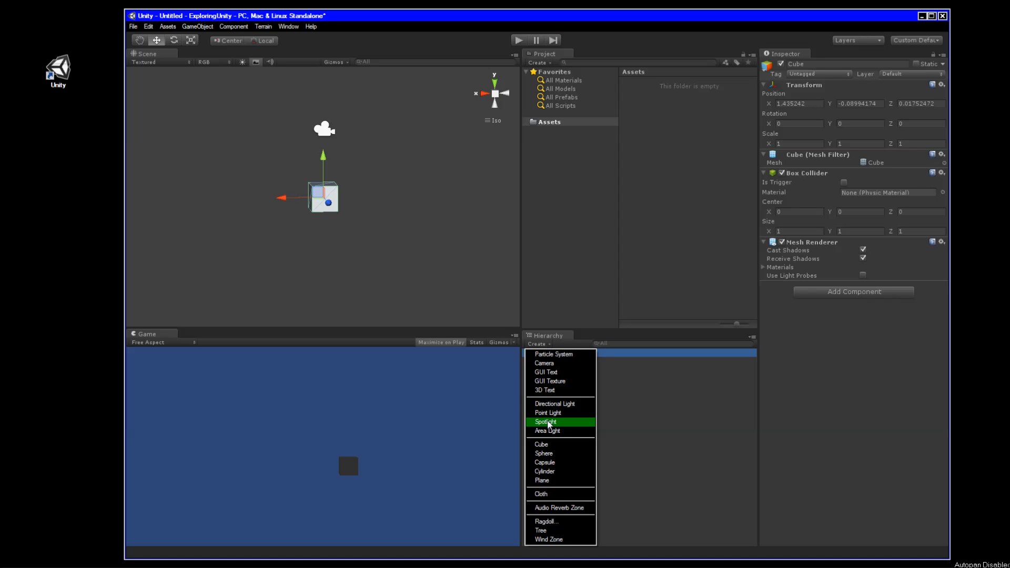
{"action": "left_click", "coordinate": [558, 453]}
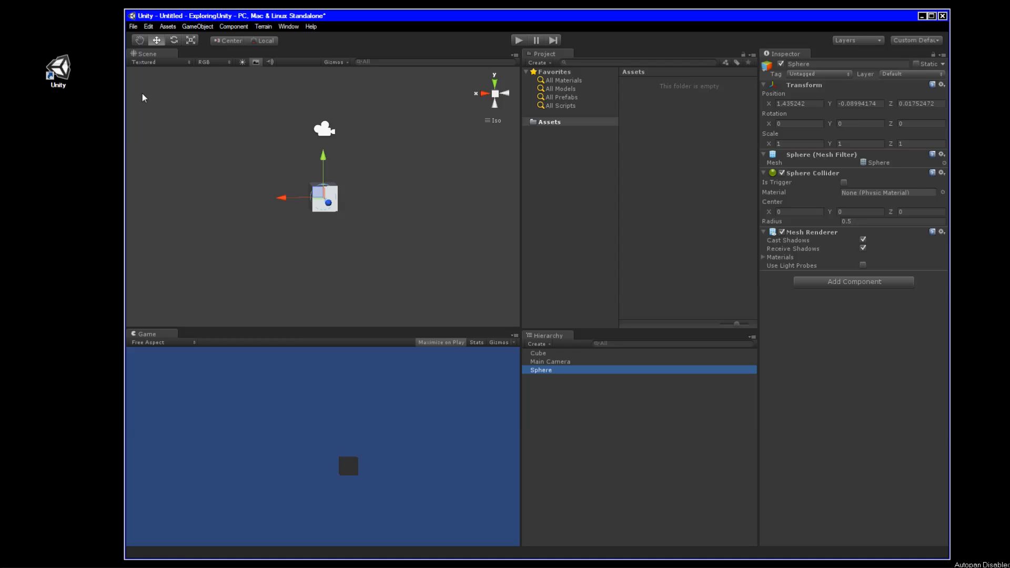
{"action": "left_click", "coordinate": [154, 40]}
{"action": "left_click_drag", "start_coordinate": [283, 200], "coordinate": [244, 203]}
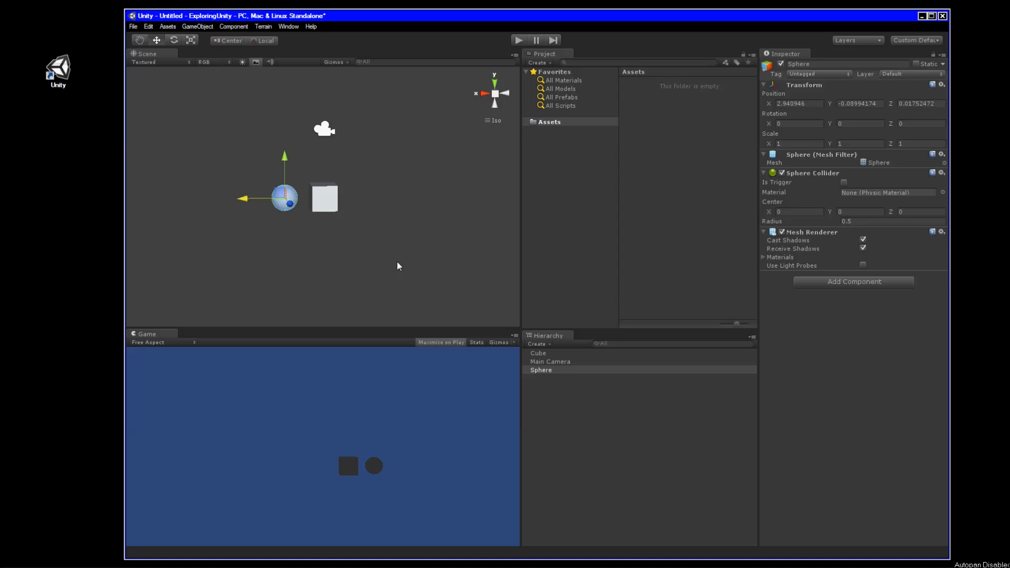
Step: Create a capsule and move it along the X axis to the cube's other side, at about X -0.25
{"action": "left_click", "coordinate": [549, 345]}
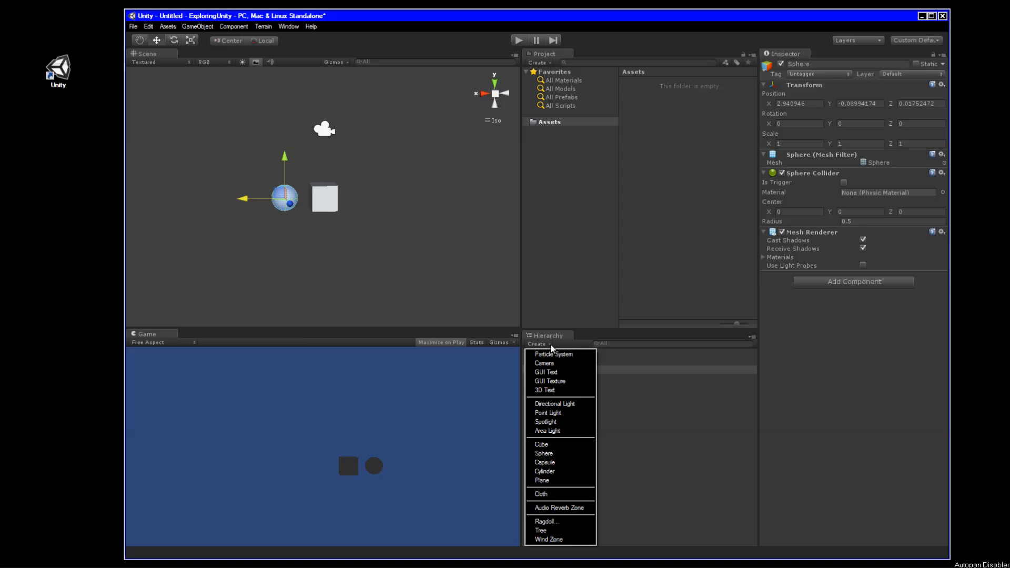
{"action": "left_click", "coordinate": [549, 463]}
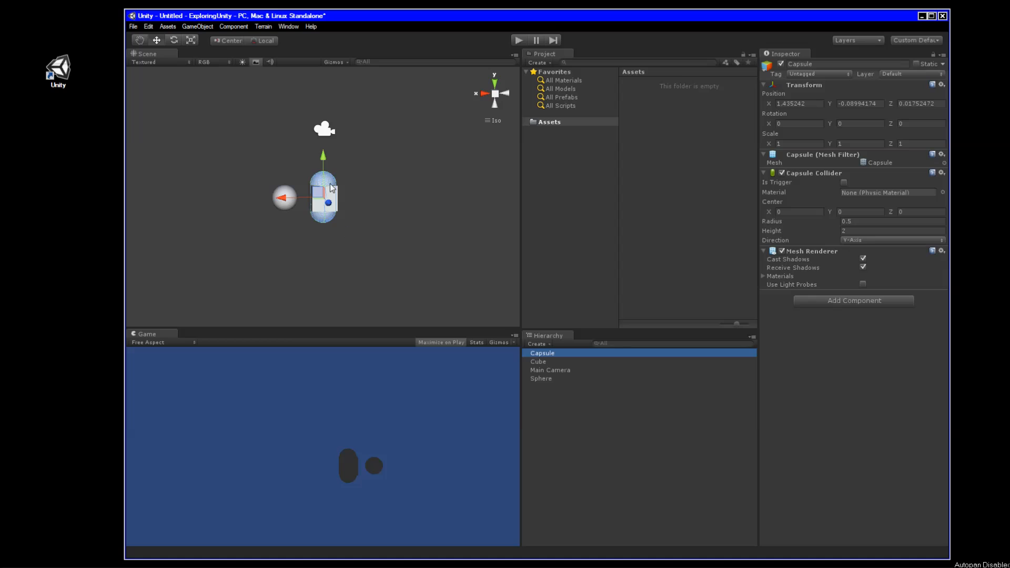
{"action": "left_click", "coordinate": [283, 199]}
{"action": "left_click_drag", "start_coordinate": [283, 200], "coordinate": [328, 203]}
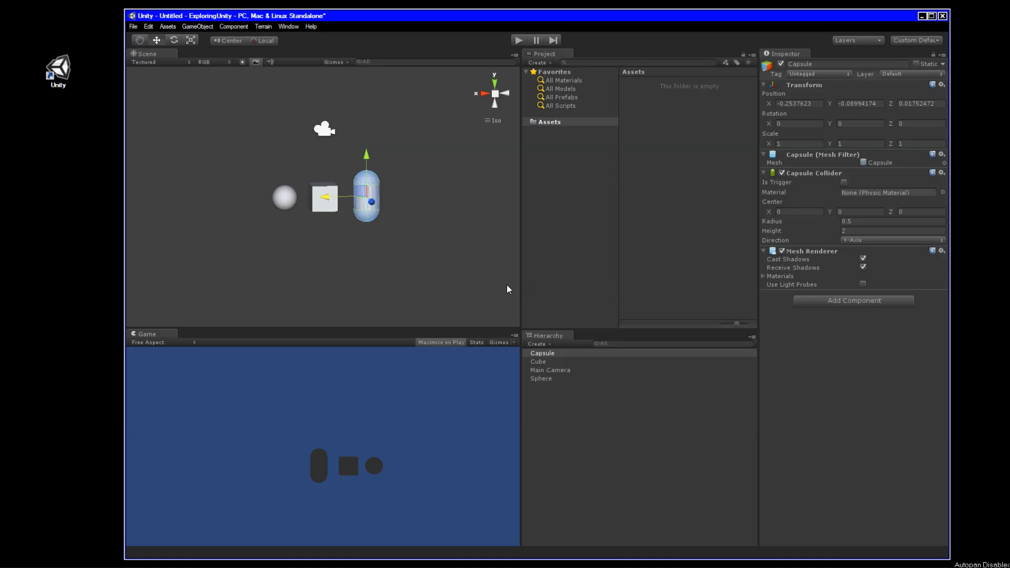
Step: Create a cylinder and move it along the X axis past the capsule, to about X -1.82
{"action": "left_click", "coordinate": [548, 345]}
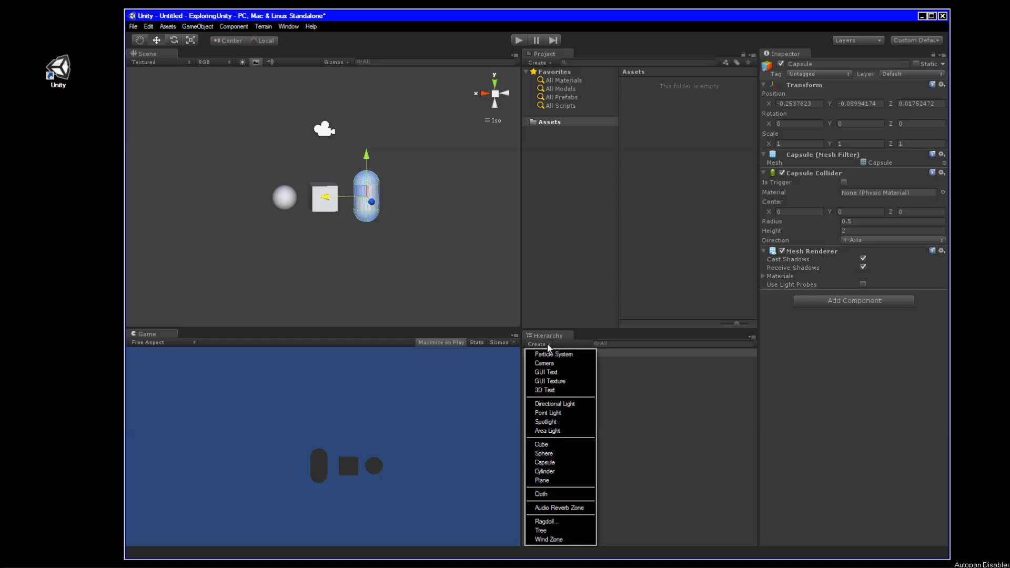
{"action": "left_click", "coordinate": [554, 472]}
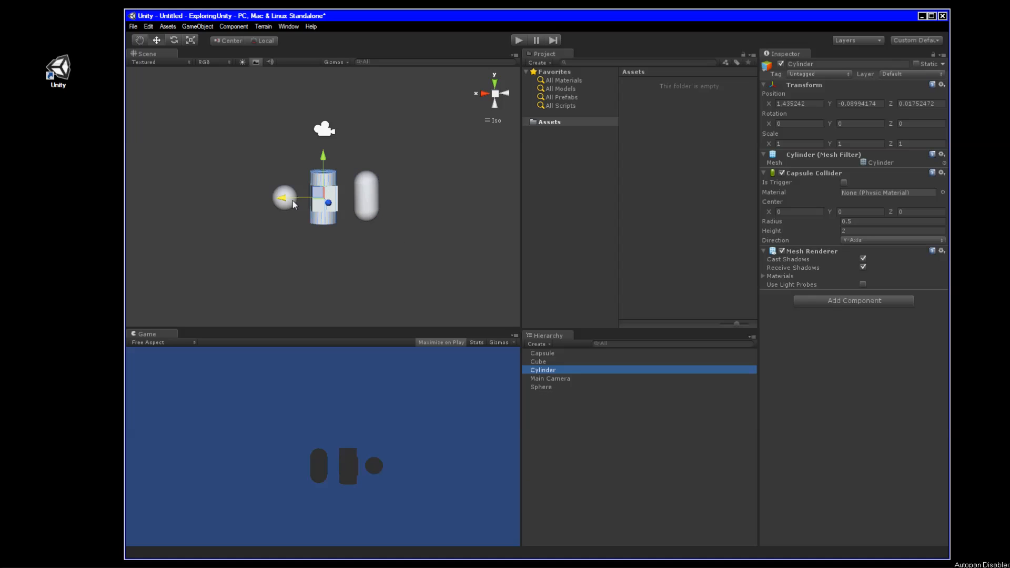
{"action": "left_click_drag", "start_coordinate": [283, 201], "coordinate": [367, 200]}
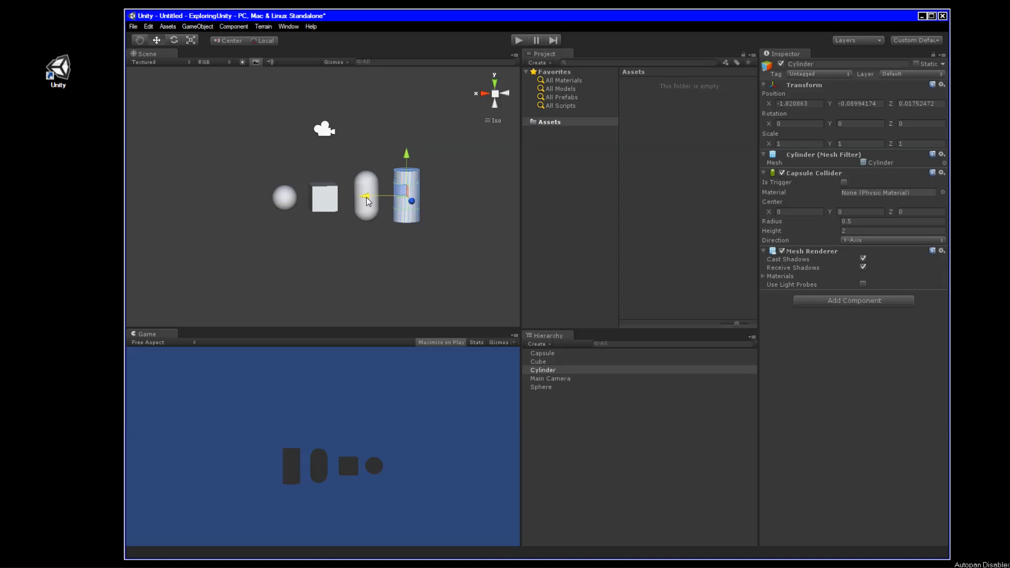
Step: Create a plane and lower it beneath the four shapes, to about Y -1.97
{"action": "left_click", "coordinate": [547, 346]}
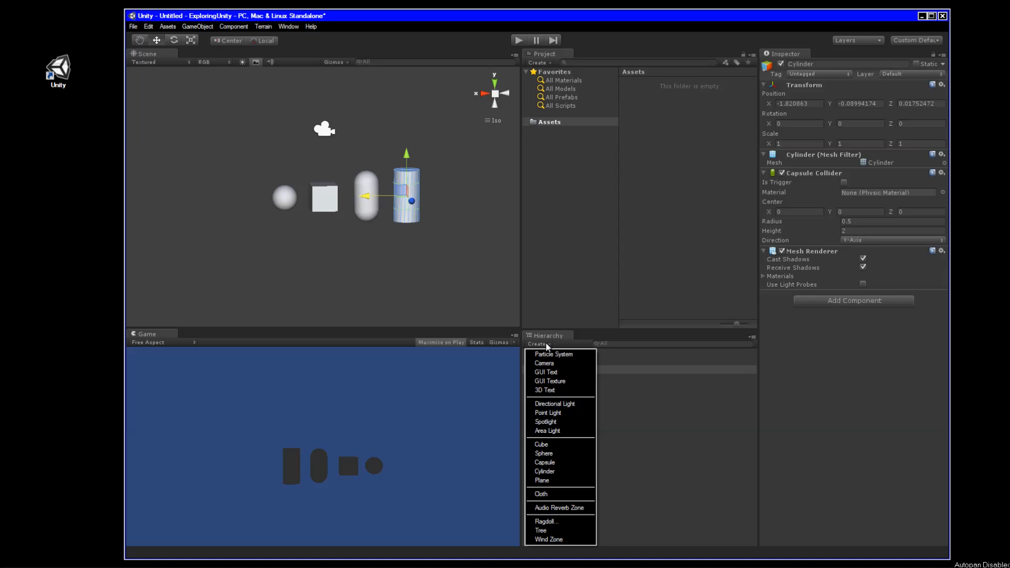
{"action": "left_click", "coordinate": [562, 481]}
{"action": "left_click_drag", "start_coordinate": [322, 167], "coordinate": [322, 207]}
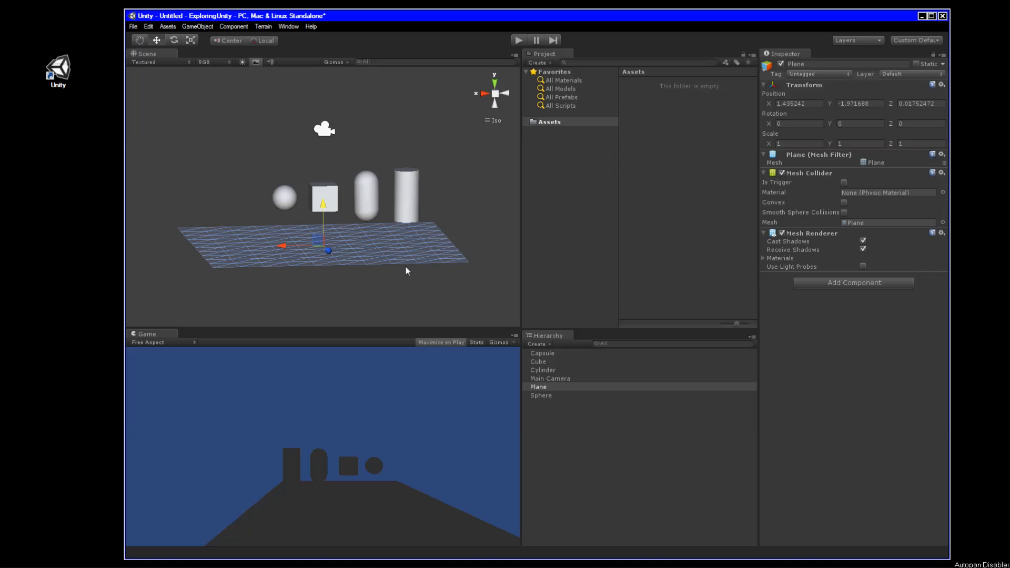
Step: Shift the plane along all three axes to about X 1.15, Y -2.61, Z -2.26
{"action": "mouse_move", "coordinate": [280, 249]}
{"action": "left_mouse_down"}
{"action": "mouse_move", "coordinate": [301, 246]}
{"action": "mouse_move", "coordinate": [270, 251]}
{"action": "mouse_move", "coordinate": [289, 252]}
{"action": "left_mouse_up"}
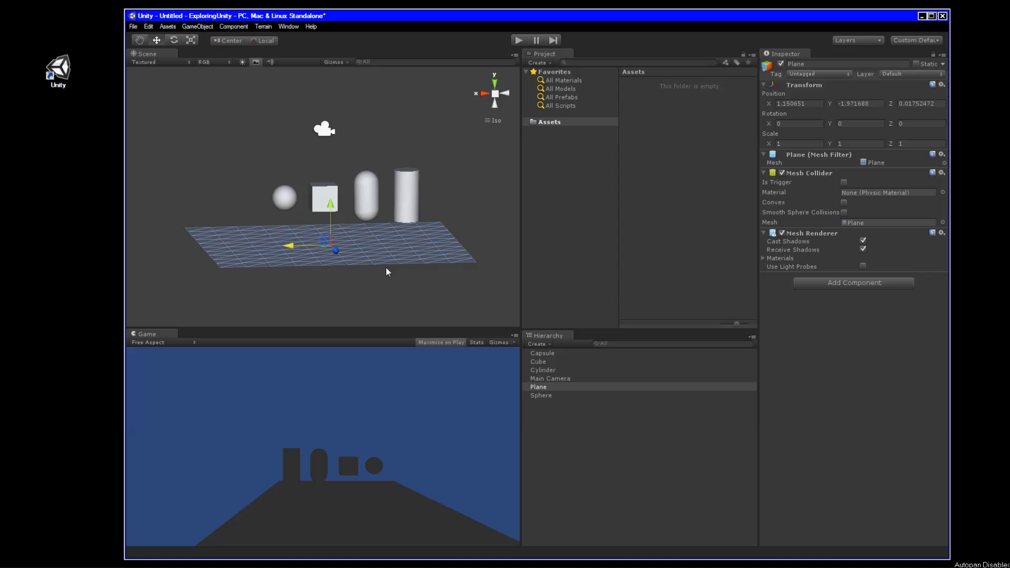
{"action": "left_click_drag", "start_coordinate": [331, 208], "coordinate": [333, 224]}
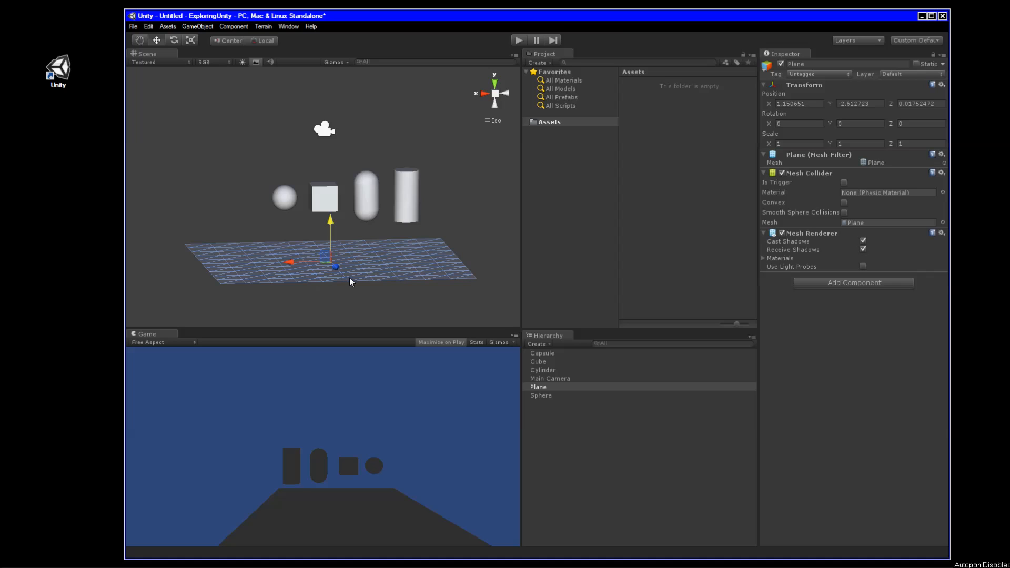
{"action": "mouse_move", "coordinate": [335, 267]}
{"action": "left_mouse_down"}
{"action": "mouse_move", "coordinate": [324, 235]}
{"action": "mouse_move", "coordinate": [352, 287]}
{"action": "mouse_move", "coordinate": [337, 268]}
{"action": "mouse_move", "coordinate": [343, 296]}
{"action": "mouse_move", "coordinate": [330, 257]}
{"action": "left_mouse_up"}
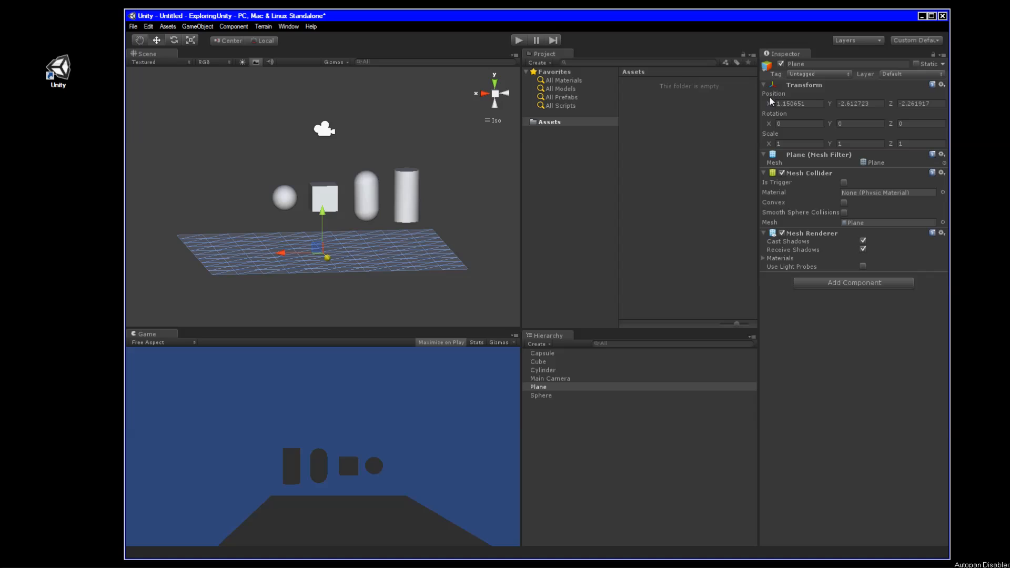
Step: Set the plane's position to X 0, Y 0, Z 0
{"action": "left_click", "coordinate": [801, 103]}
{"action": "type", "text": "0"}
{"action": "left_click", "coordinate": [839, 104]}
{"action": "type", "text": "0"}
{"action": "left_click", "coordinate": [912, 104]}
{"action": "type", "text": "0"}
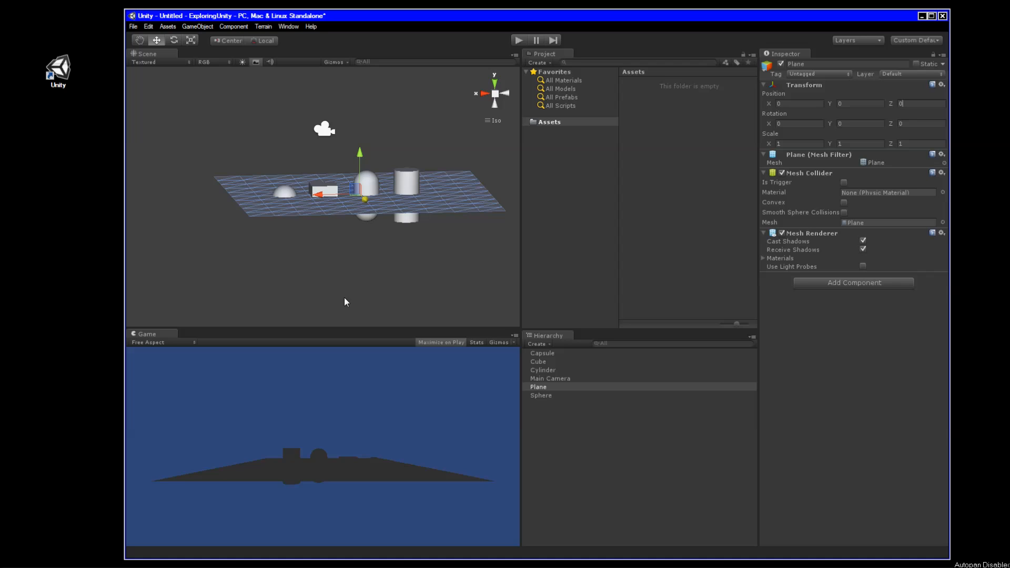
Step: Raise the cylinder to about Y 1.01 and the capsule to about Y 0.94 so both stand on the plane
{"action": "left_click", "coordinate": [406, 183]}
{"action": "left_click_drag", "start_coordinate": [409, 147], "coordinate": [409, 126]}
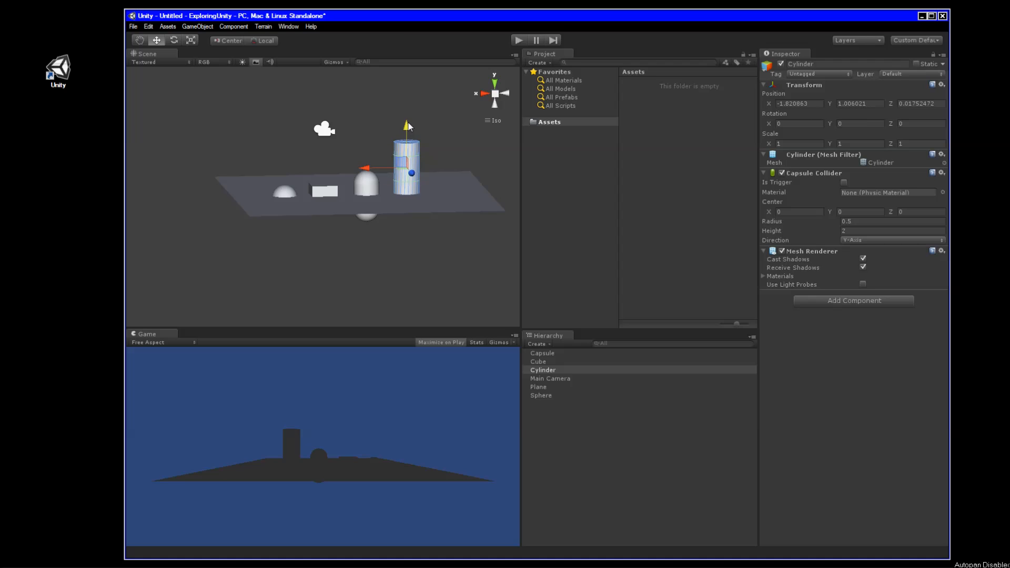
{"action": "left_click", "coordinate": [364, 184]}
{"action": "left_click_drag", "start_coordinate": [367, 138], "coordinate": [367, 128]}
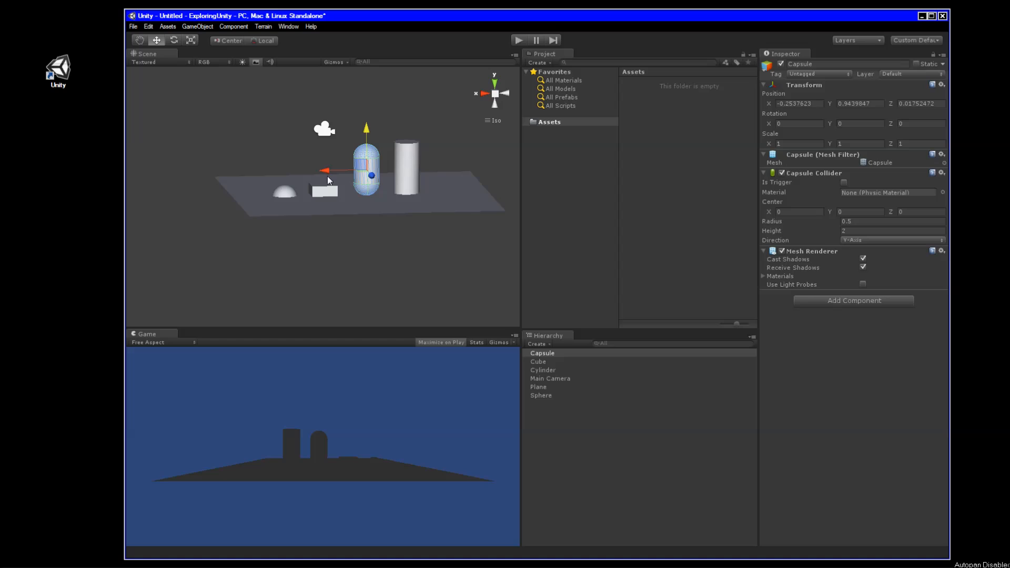
Step: Raise the cube to about Y 0.51 and the sphere to about Y 0.45 so both rest on the plane
{"action": "left_click", "coordinate": [324, 191]}
{"action": "left_click_drag", "start_coordinate": [326, 160], "coordinate": [323, 139]}
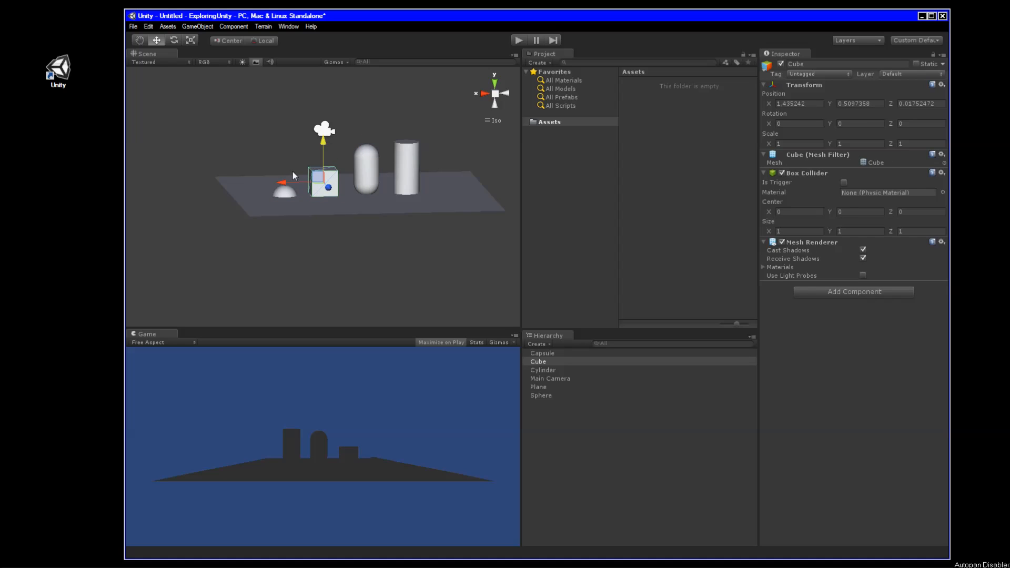
{"action": "left_click", "coordinate": [283, 200]}
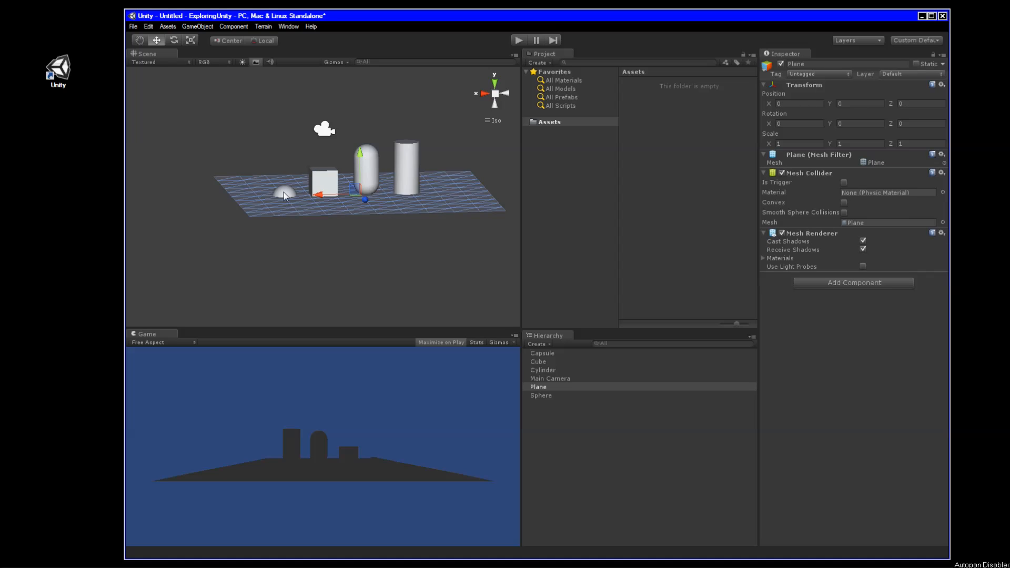
{"action": "left_click", "coordinate": [283, 191]}
{"action": "left_click_drag", "start_coordinate": [286, 158], "coordinate": [285, 144]}
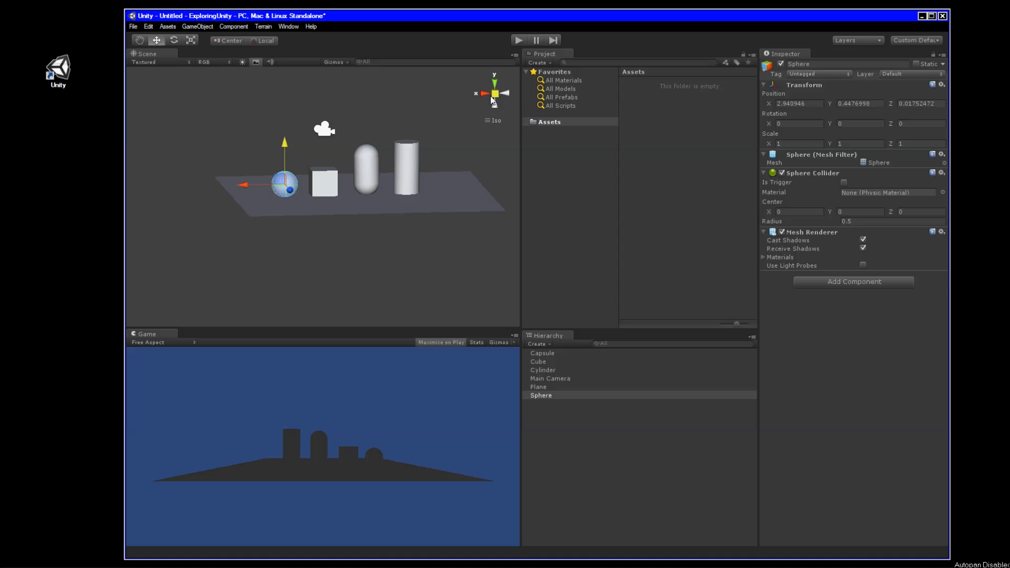
Step: Move the sphere along the X axis into the cube, to about X 1.43
{"action": "left_click_drag", "start_coordinate": [475, 131], "coordinate": [431, 195], "text": "alt"}
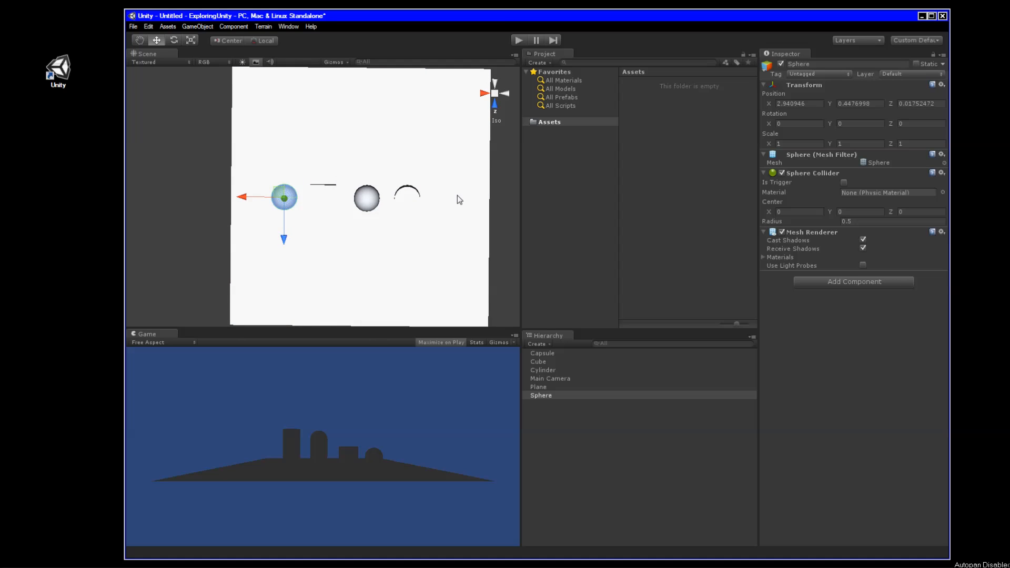
{"action": "left_click_drag", "start_coordinate": [413, 243], "coordinate": [417, 126], "text": "alt"}
{"action": "left_click_drag", "start_coordinate": [405, 226], "coordinate": [369, 221], "text": "alt"}
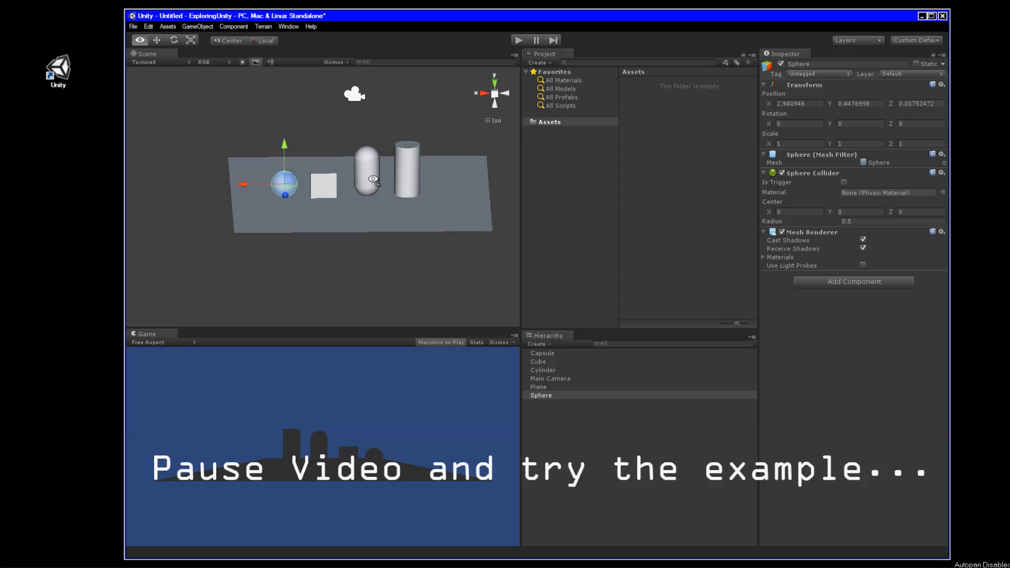
{"action": "left_click", "coordinate": [375, 257]}
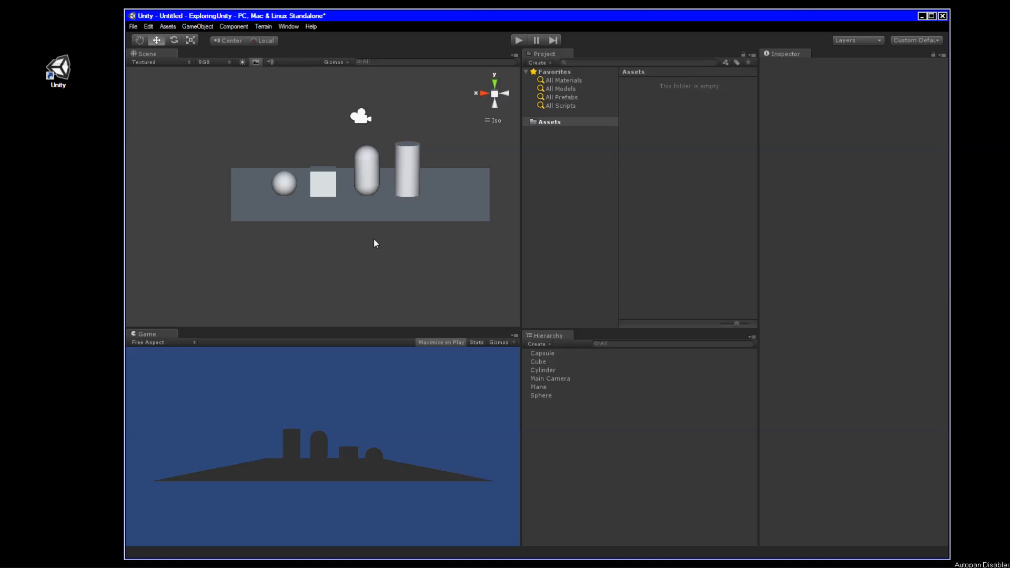
{"action": "left_click", "coordinate": [323, 187]}
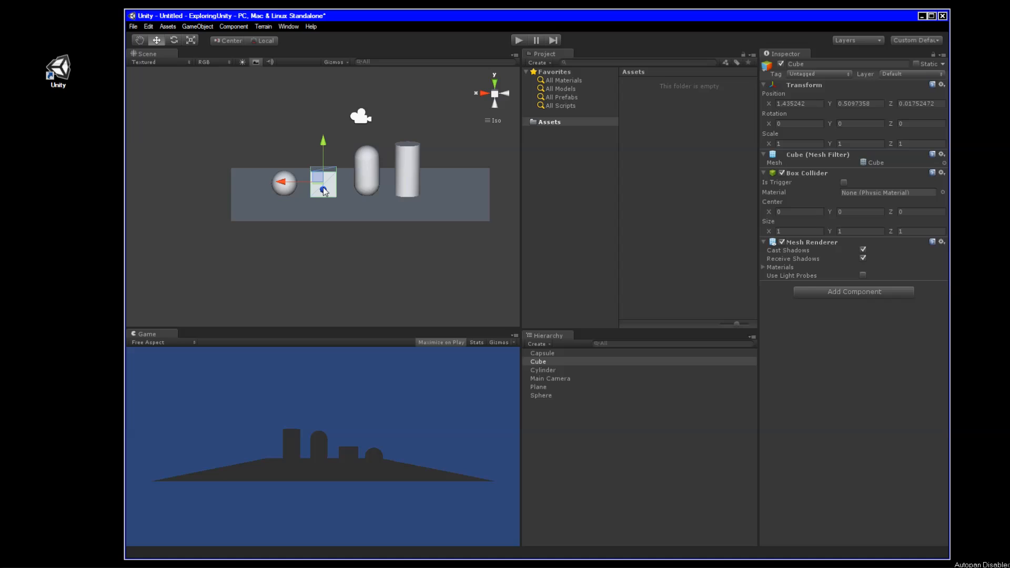
{"action": "left_click", "coordinate": [283, 194]}
{"action": "left_click_drag", "start_coordinate": [244, 187], "coordinate": [282, 186]}
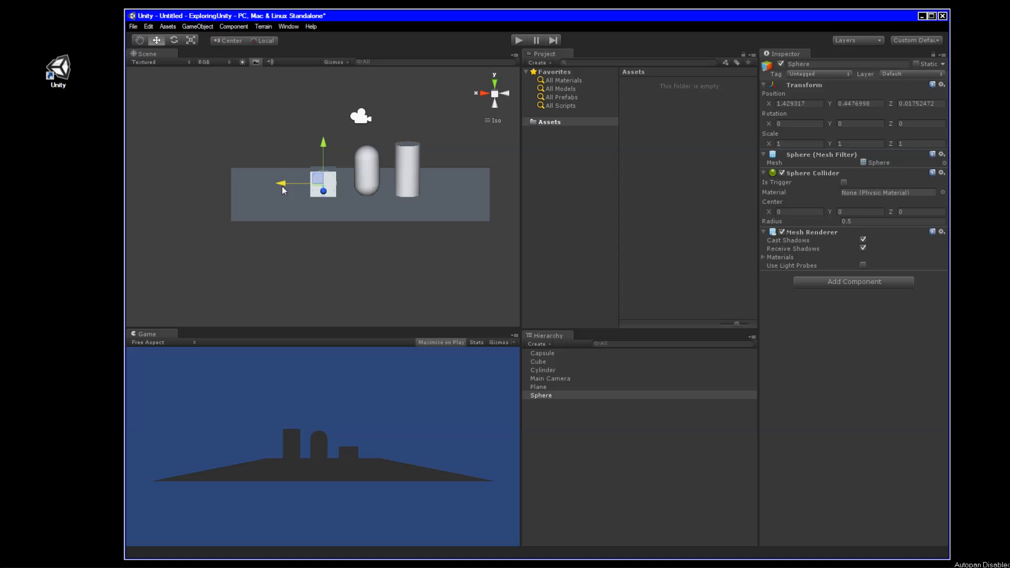
Step: Raise the sphere to about Y 0.49 so it is centred vertically inside the cube
{"action": "left_click", "coordinate": [495, 95]}
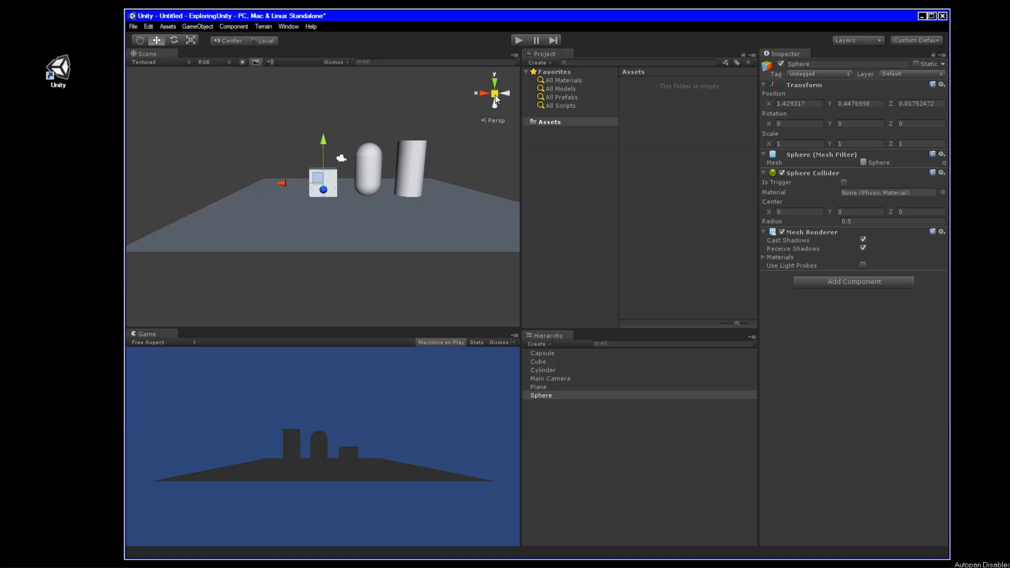
{"action": "left_click", "coordinate": [495, 94]}
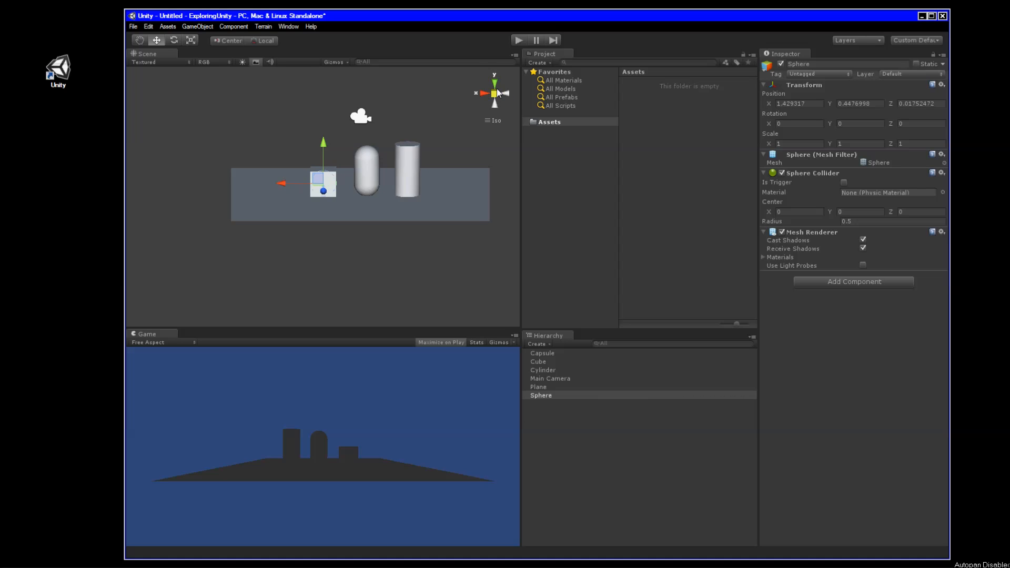
{"action": "left_click", "coordinate": [495, 84]}
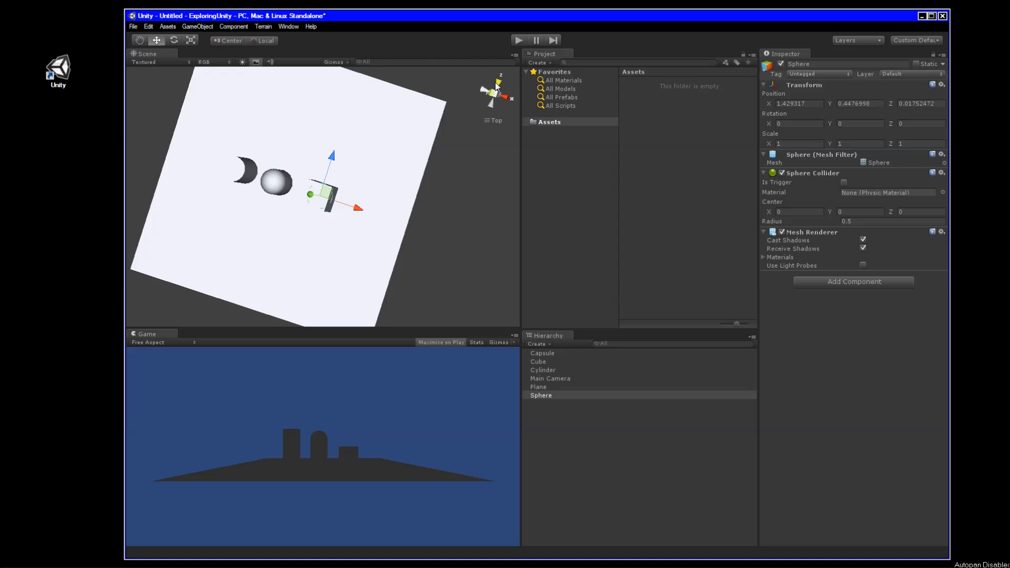
{"action": "left_click", "coordinate": [494, 103]}
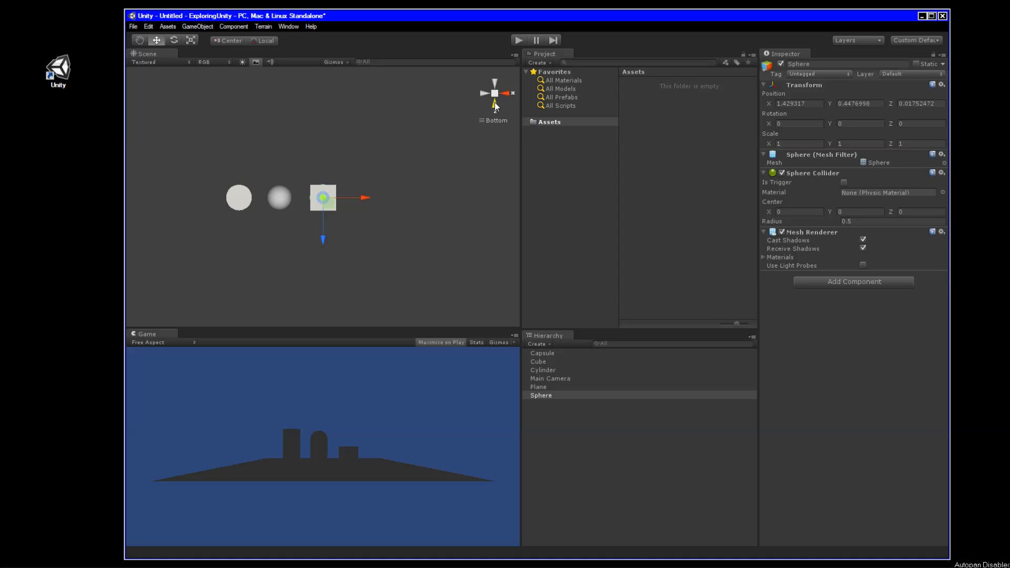
{"action": "left_click", "coordinate": [494, 104]}
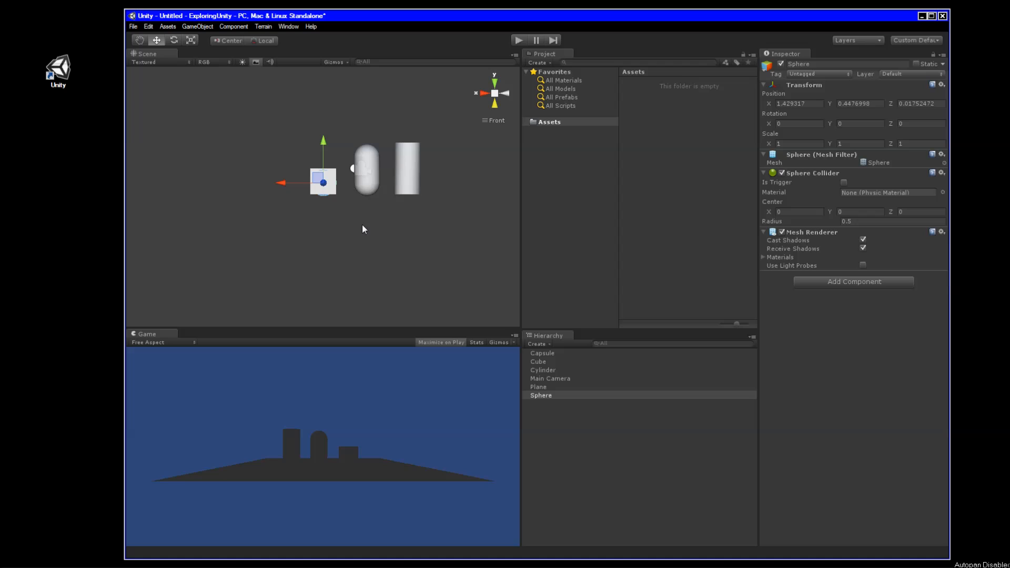
{"action": "left_click_drag", "start_coordinate": [279, 183], "coordinate": [283, 185]}
{"action": "key", "text": "ctrl+z"}
{"action": "left_click_drag", "start_coordinate": [321, 142], "coordinate": [321, 140]}
{"action": "mouse_move", "coordinate": [365, 213]}
{"action": "left_mouse_down", "text": "alt"}
{"action": "mouse_move", "coordinate": [365, 273]}
{"action": "mouse_move", "coordinate": [369, 221]}
{"action": "mouse_move", "coordinate": [399, 210]}
{"action": "mouse_move", "coordinate": [406, 223]}
{"action": "mouse_move", "coordinate": [340, 206]}
{"action": "mouse_move", "coordinate": [383, 211]}
{"action": "mouse_move", "coordinate": [363, 221]}
{"action": "left_mouse_up", "text": "alt"}
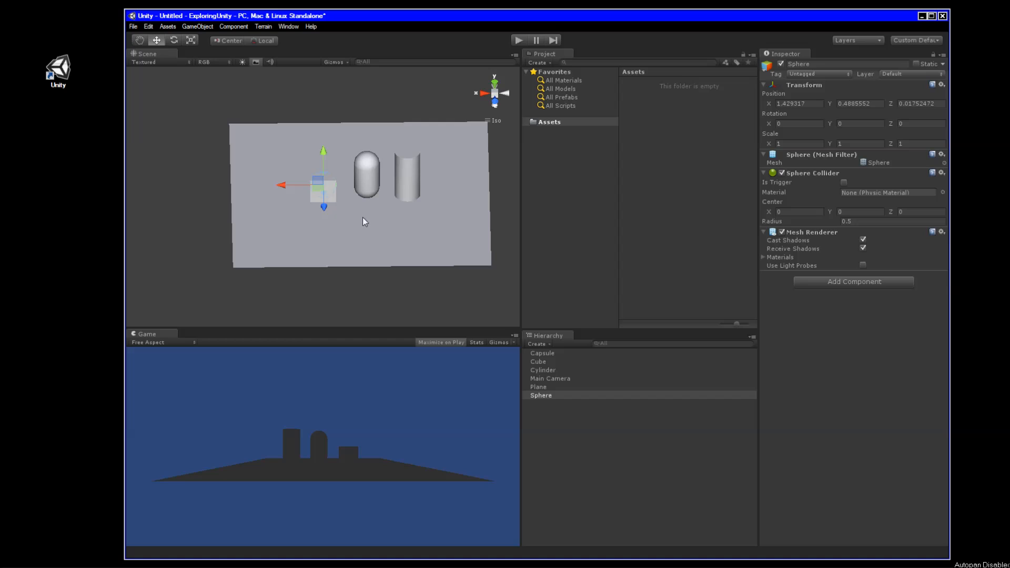
Step: Set the cube's position to X 1, Y 0.5, Z 0
{"action": "left_click", "coordinate": [330, 200]}
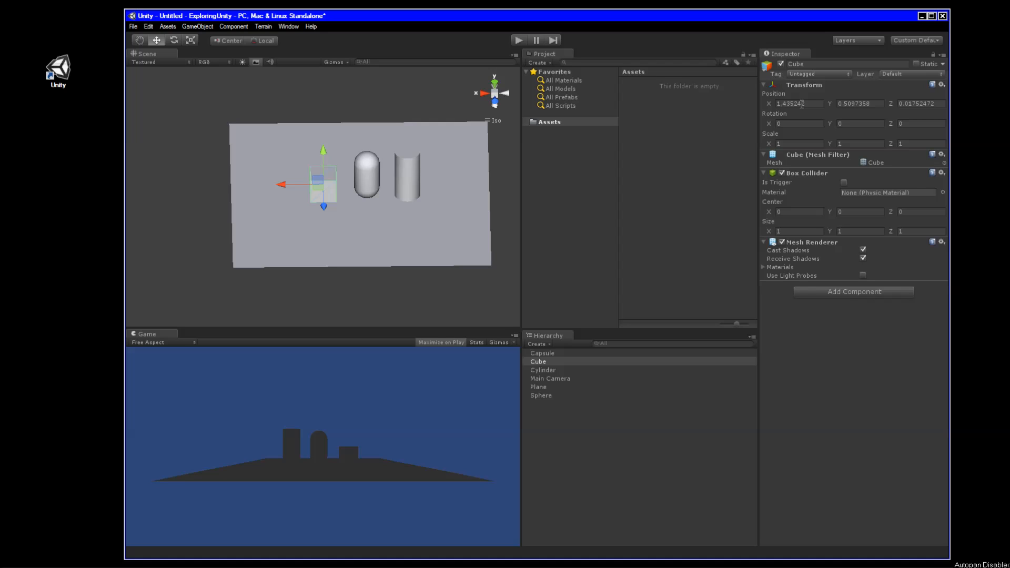
{"action": "left_click", "coordinate": [802, 104]}
{"action": "type", "text": "1"}
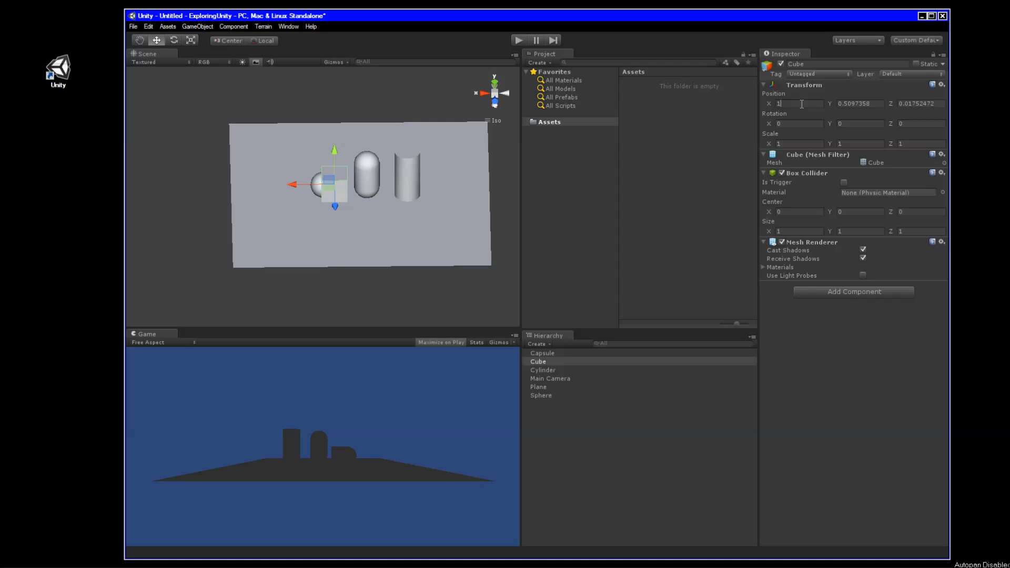
{"action": "left_click", "coordinate": [862, 103]}
{"action": "type", "text": ".5"}
{"action": "left_click", "coordinate": [922, 104]}
{"action": "type", "text": "0"}
Step: Set the sphere's position to X 1, Y 0.5, Z 2 so it sits in front of the cube
{"action": "left_click", "coordinate": [313, 187]}
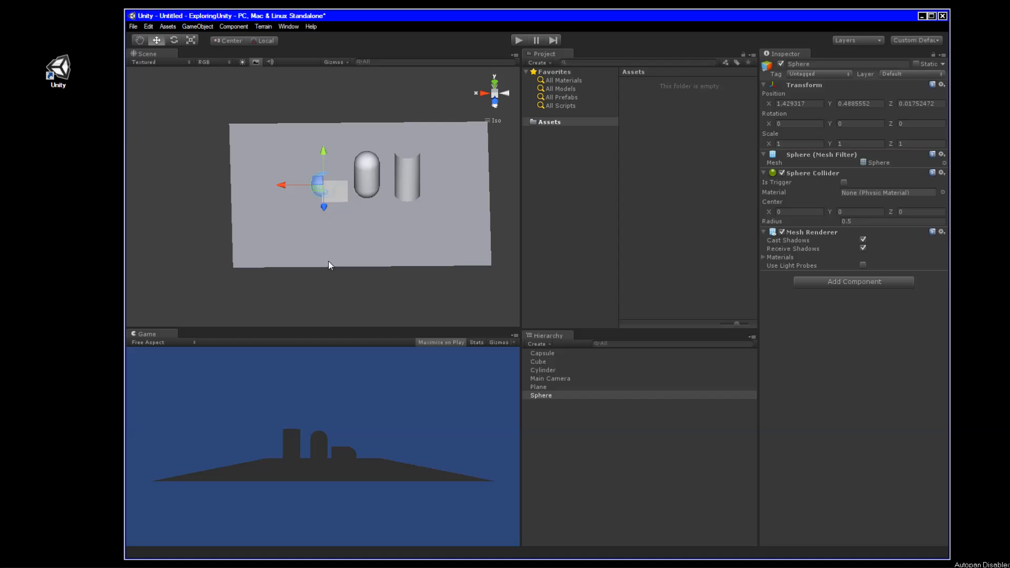
{"action": "left_click_drag", "start_coordinate": [343, 95], "coordinate": [360, 143], "text": "alt"}
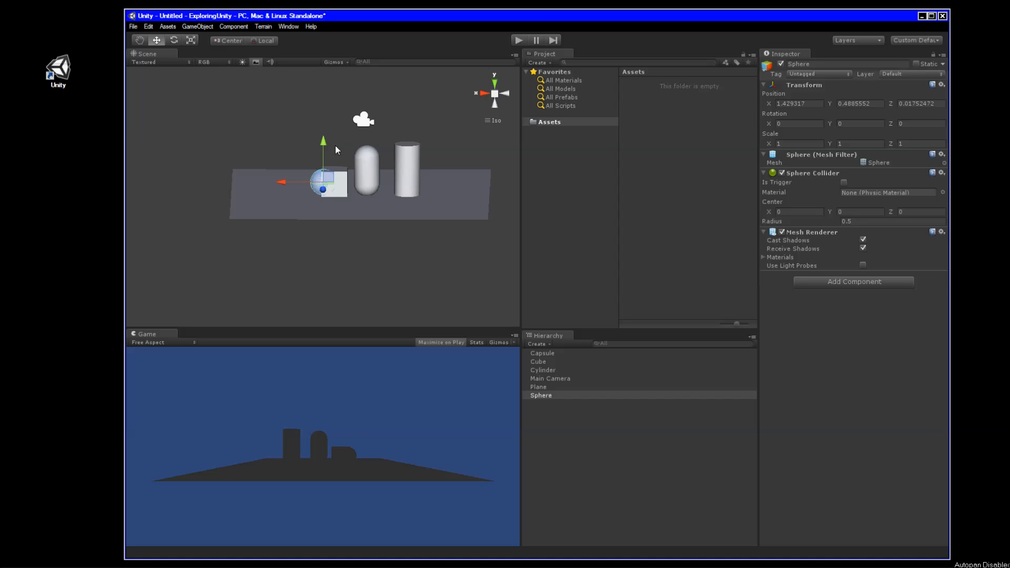
{"action": "left_click_drag", "start_coordinate": [340, 190], "coordinate": [338, 220], "text": "alt"}
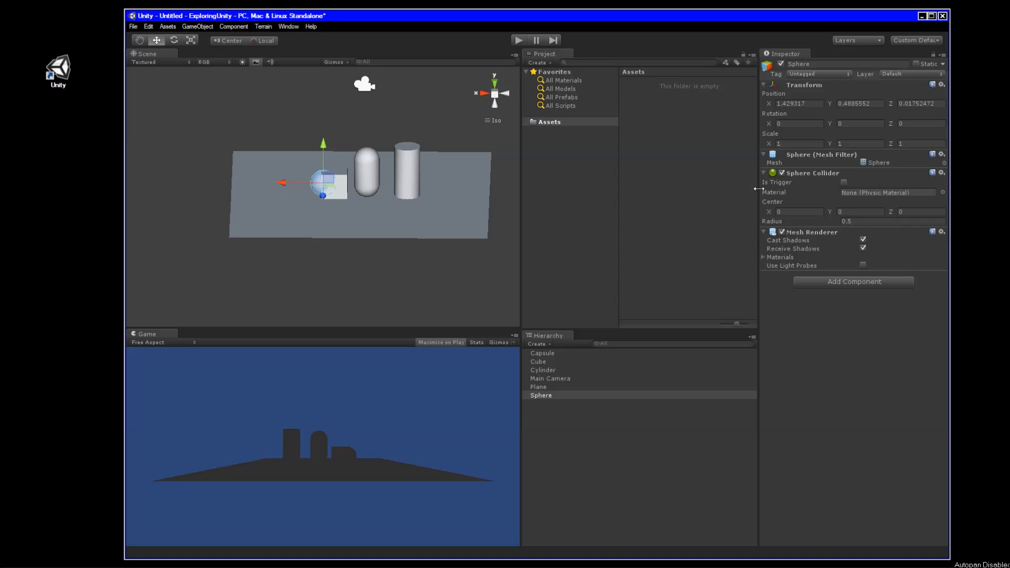
{"action": "double_click", "coordinate": [816, 105]}
{"action": "type", "text": "1"}
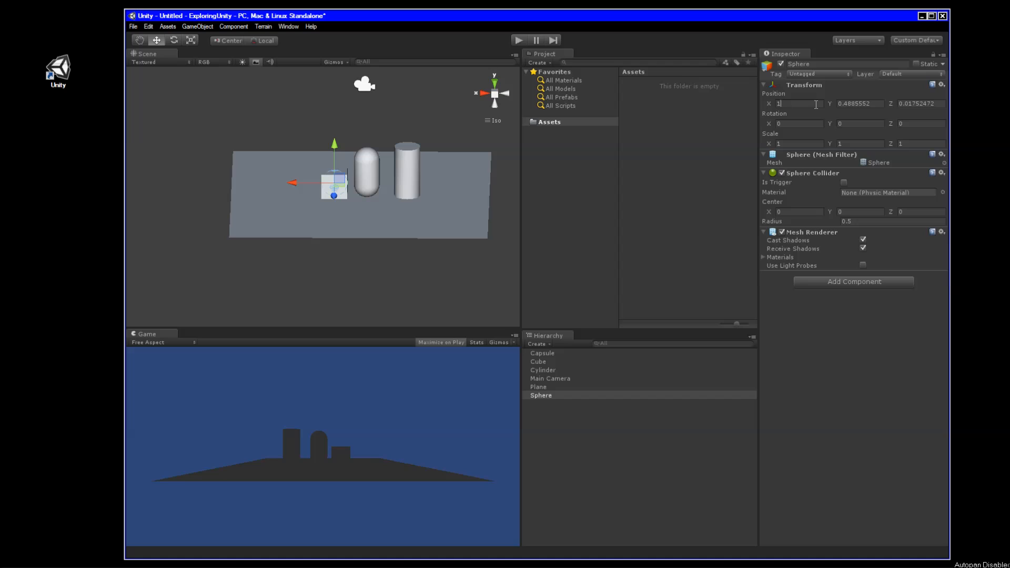
{"action": "left_click", "coordinate": [872, 105]}
{"action": "type", "text": ".5"}
{"action": "left_click", "coordinate": [920, 104]}
{"action": "type", "text": "2"}
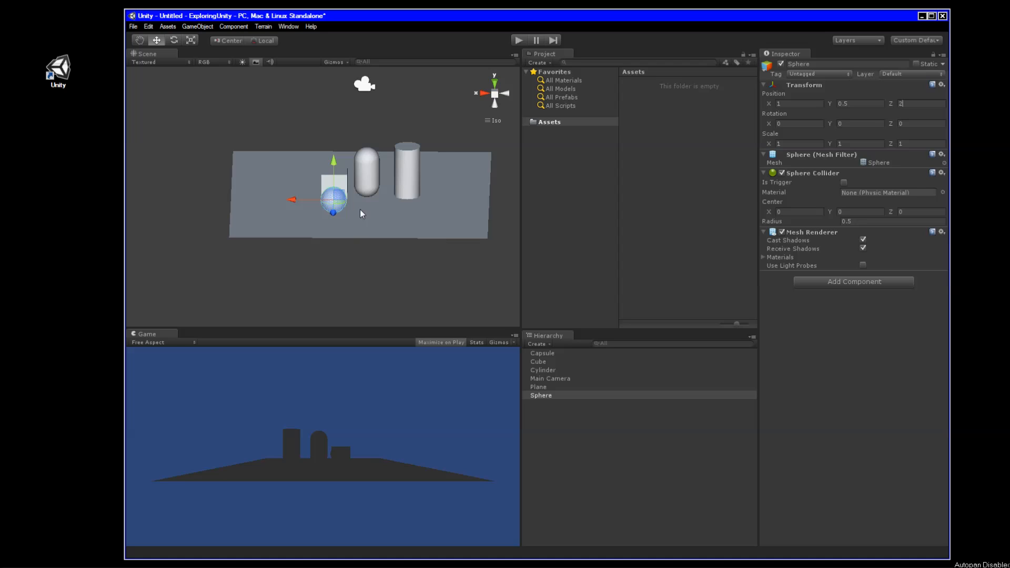
Step: Set the capsule's position to X 1, Y 1, Z 4 so it lines up with the sphere and cube
{"action": "left_click_drag", "start_coordinate": [361, 206], "coordinate": [377, 241]}
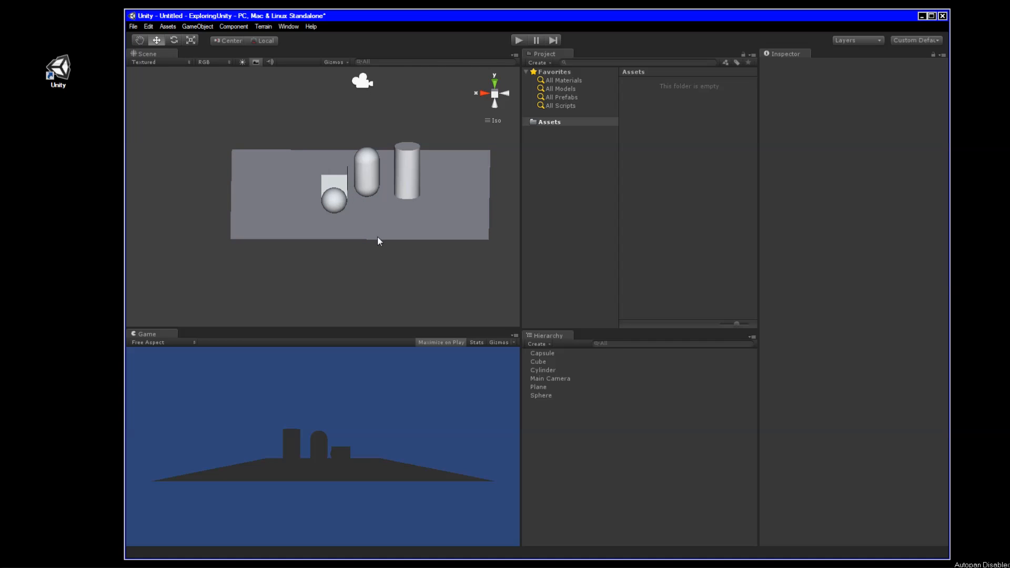
{"action": "left_click", "coordinate": [368, 176]}
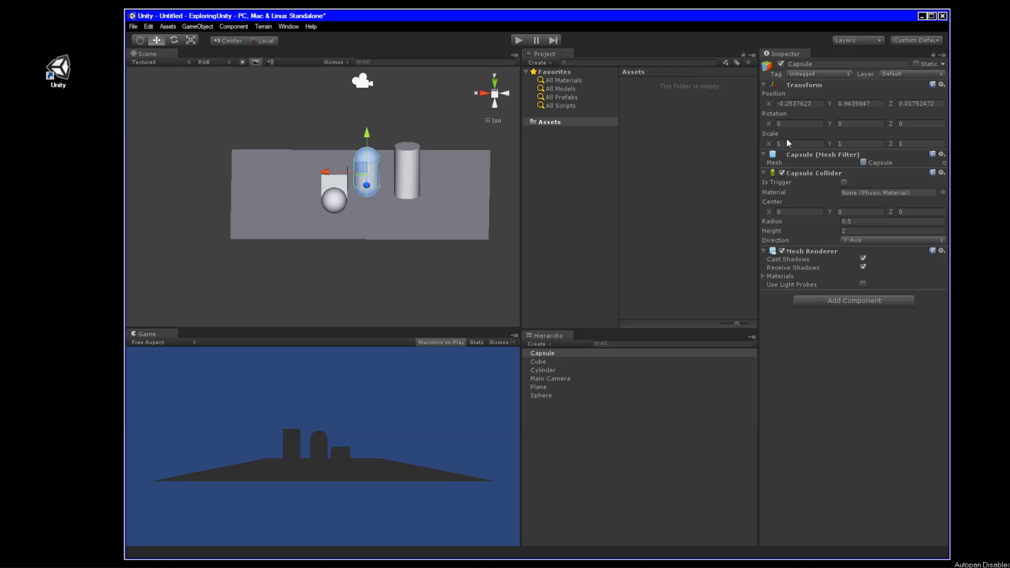
{"action": "left_click", "coordinate": [796, 103]}
{"action": "type", "text": "1"}
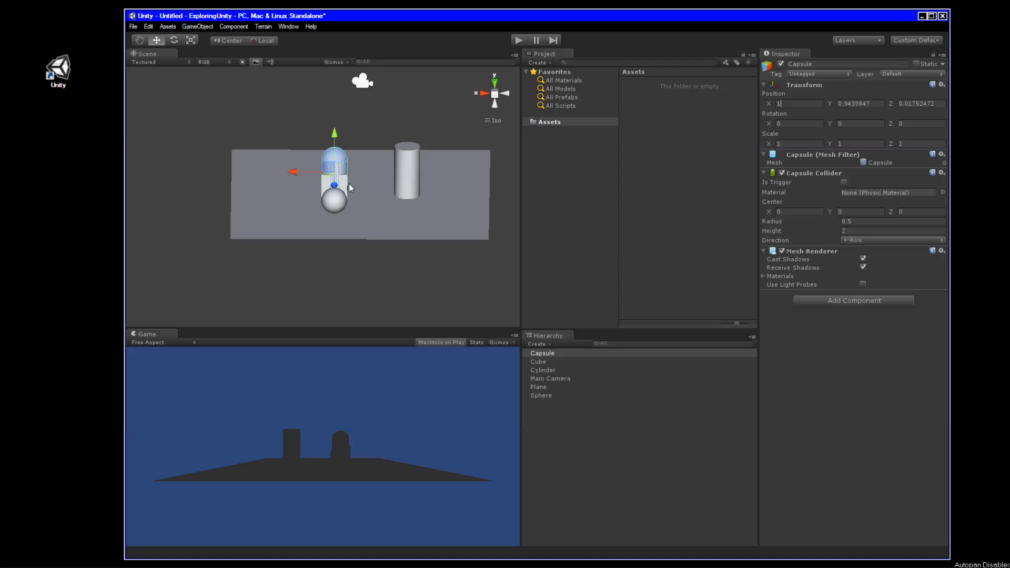
{"action": "left_click", "coordinate": [857, 104]}
{"action": "type", "text": "1"}
{"action": "left_click", "coordinate": [921, 104]}
{"action": "type", "text": "4"}
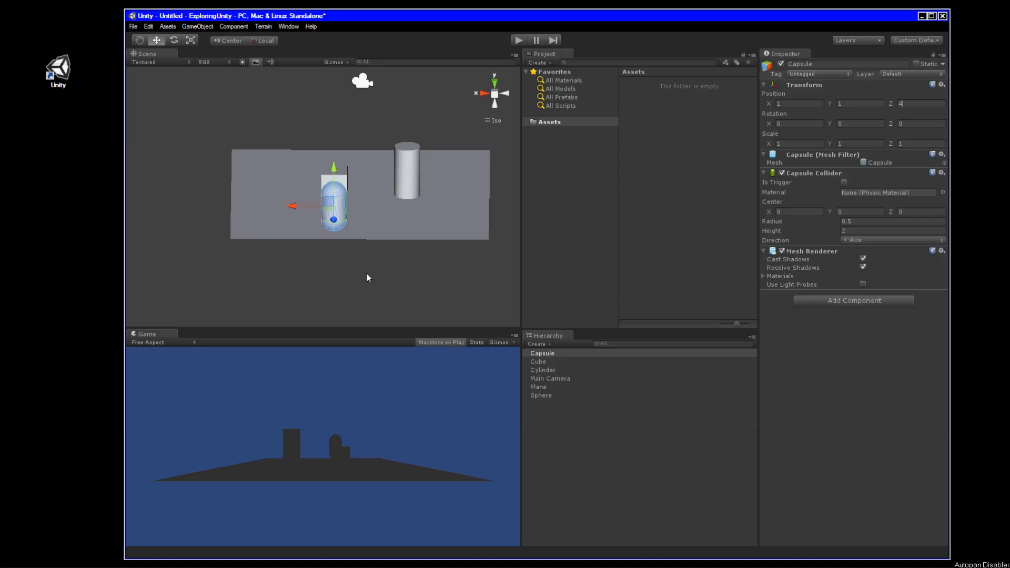
Step: Set the cylinder's position to X 1, Y 1, Z -2 so it stands behind the cube
{"action": "left_click_drag", "start_coordinate": [363, 204], "coordinate": [449, 157], "text": "alt"}
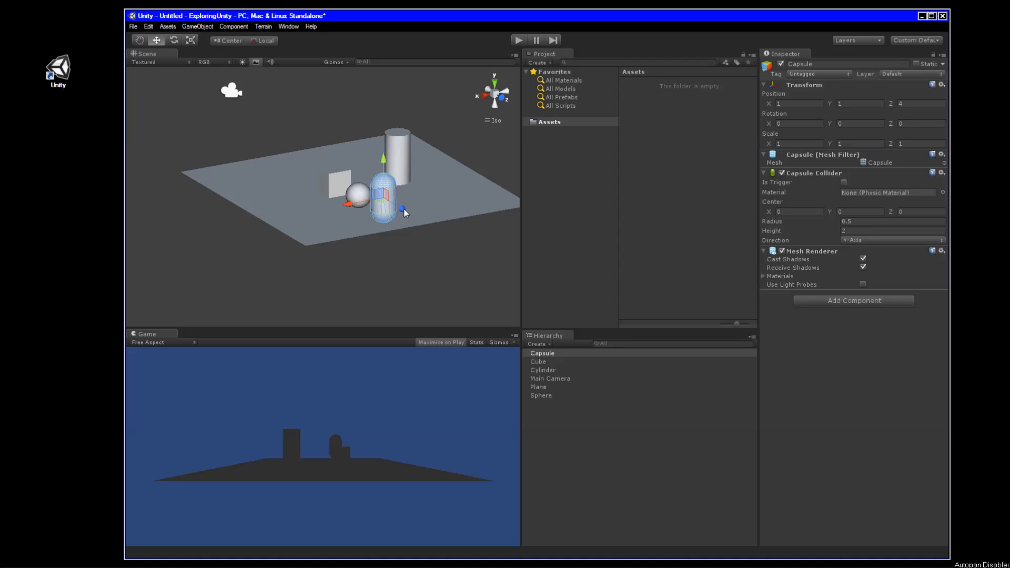
{"action": "left_click_drag", "start_coordinate": [444, 206], "coordinate": [286, 216], "text": "alt"}
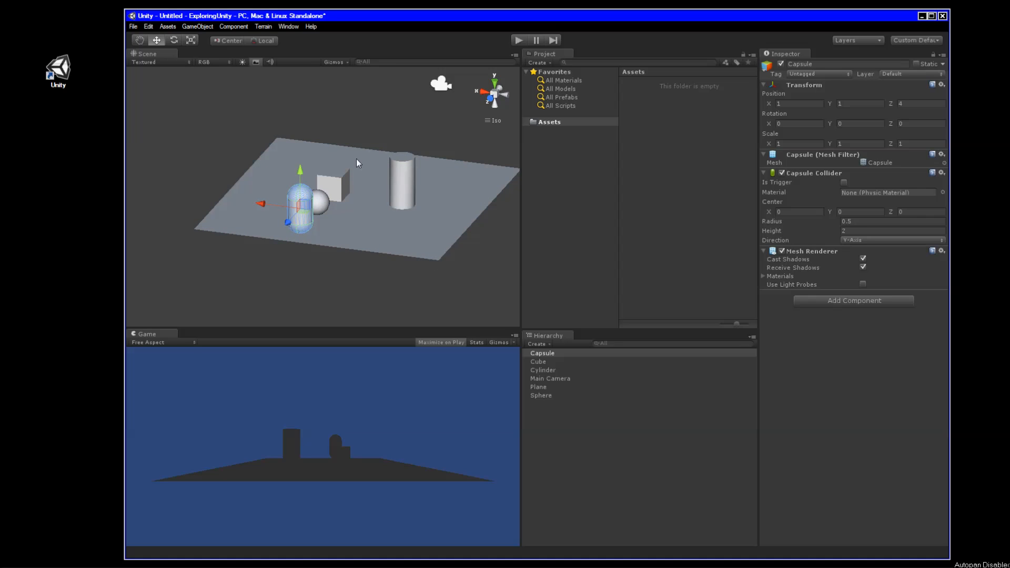
{"action": "left_click", "coordinate": [407, 183]}
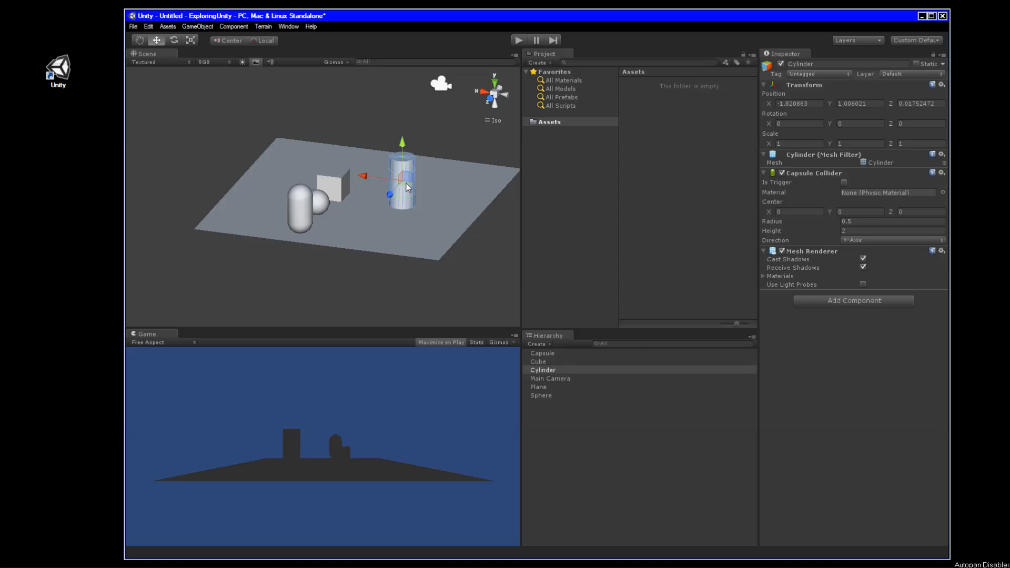
{"action": "left_click", "coordinate": [815, 103]}
{"action": "type", "text": "1"}
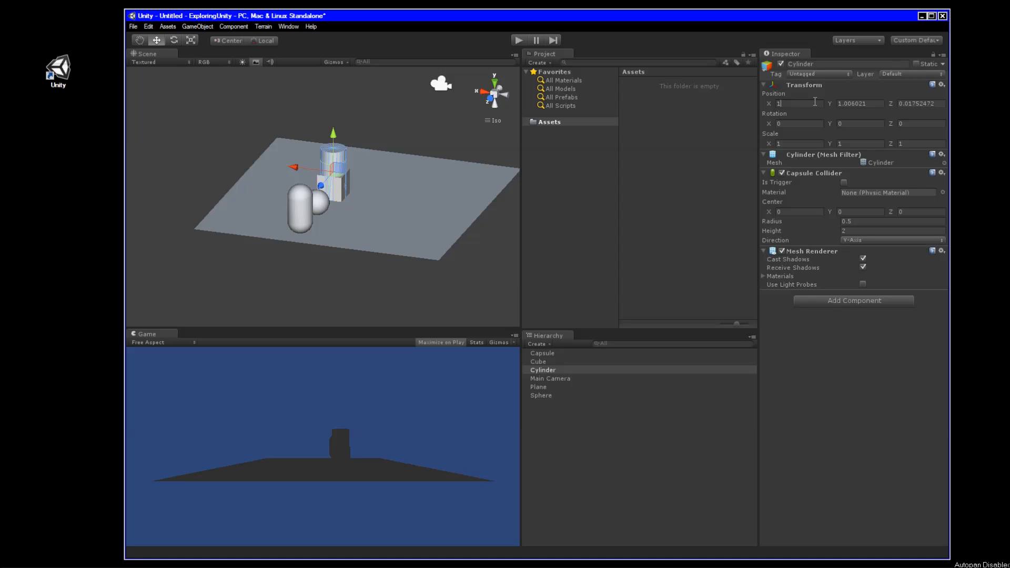
{"action": "left_click", "coordinate": [874, 103]}
{"action": "type", "text": "1"}
{"action": "left_click_drag", "start_coordinate": [378, 197], "coordinate": [412, 188], "text": "alt"}
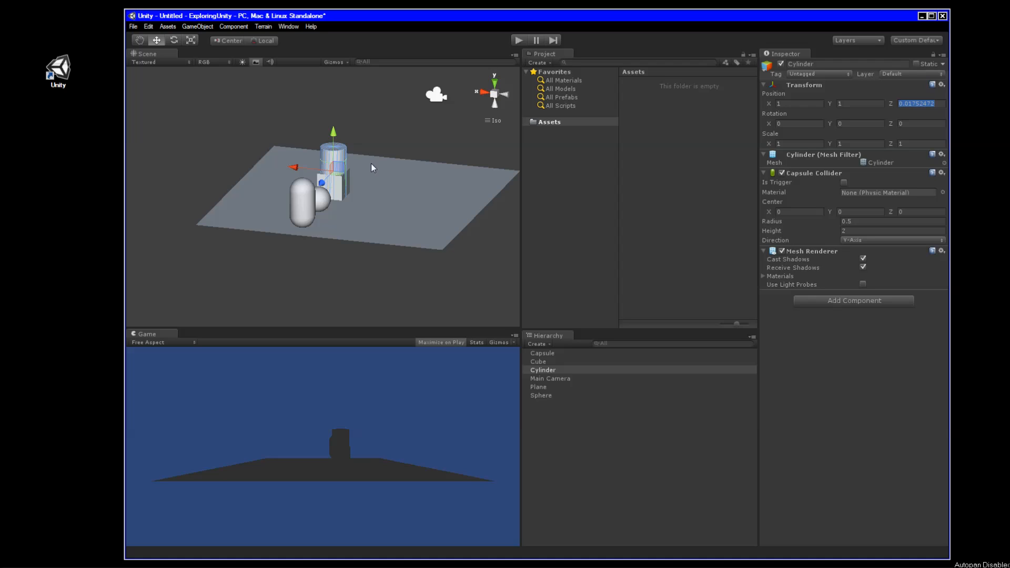
{"action": "type", "text": "-2"}
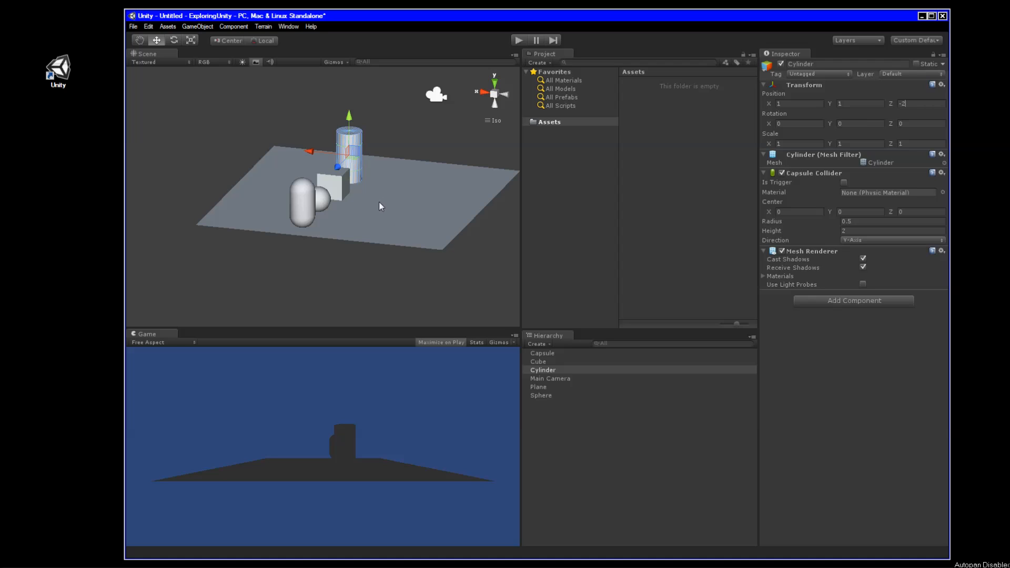
Step: Examine the row of primitives from several angles and compare the position values of the cube and the cylinder
{"action": "left_click_drag", "start_coordinate": [373, 205], "coordinate": [419, 157], "text": "alt"}
{"action": "left_click_drag", "start_coordinate": [415, 206], "coordinate": [414, 224], "text": "alt"}
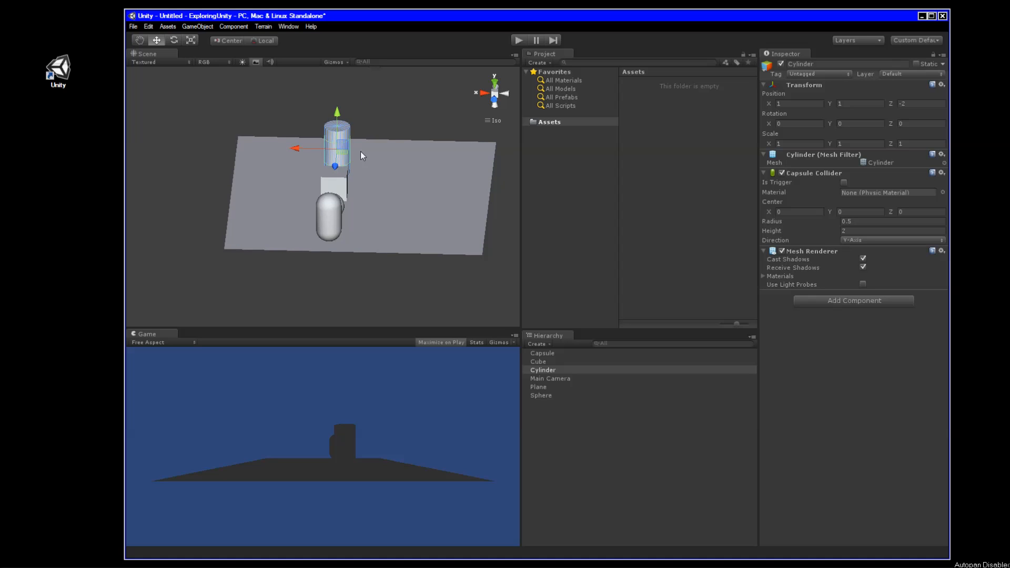
{"action": "left_click_drag", "start_coordinate": [387, 160], "coordinate": [212, 135], "text": "alt"}
{"action": "mouse_move", "coordinate": [355, 207]}
{"action": "left_mouse_down", "text": "alt"}
{"action": "mouse_move", "coordinate": [281, 187]}
{"action": "mouse_move", "coordinate": [279, 348]}
{"action": "mouse_move", "coordinate": [413, 354]}
{"action": "mouse_move", "coordinate": [352, 252]}
{"action": "mouse_move", "coordinate": [436, 267]}
{"action": "mouse_move", "coordinate": [441, 110]}
{"action": "mouse_move", "coordinate": [412, 176]}
{"action": "mouse_move", "coordinate": [405, 136]}
{"action": "mouse_move", "coordinate": [283, 153]}
{"action": "mouse_move", "coordinate": [408, 239]}
{"action": "mouse_move", "coordinate": [363, 232]}
{"action": "mouse_move", "coordinate": [352, 196]}
{"action": "left_mouse_up", "text": "alt"}
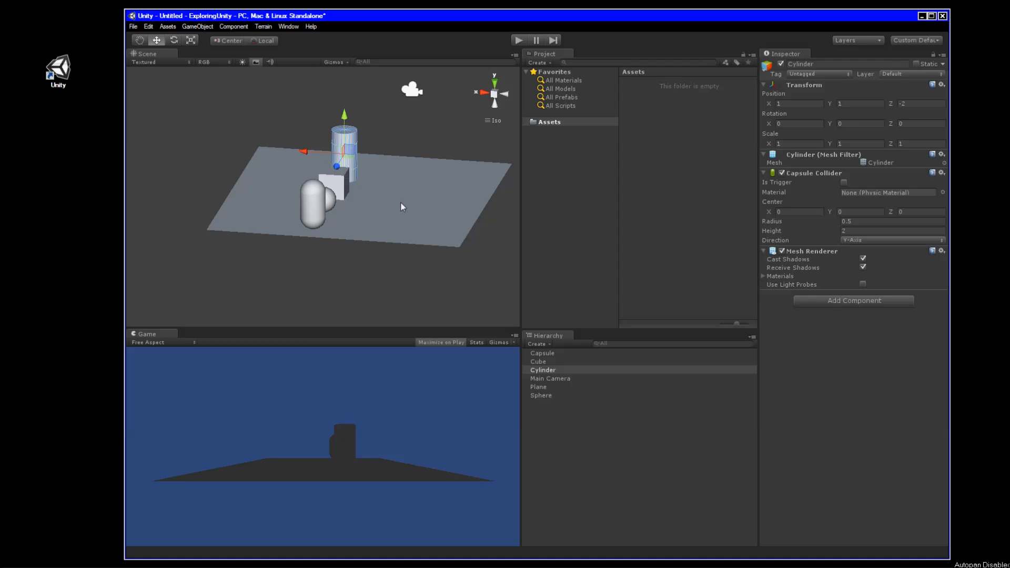
{"action": "left_click_drag", "start_coordinate": [399, 207], "coordinate": [380, 217], "text": "alt"}
{"action": "left_click", "coordinate": [338, 193]}
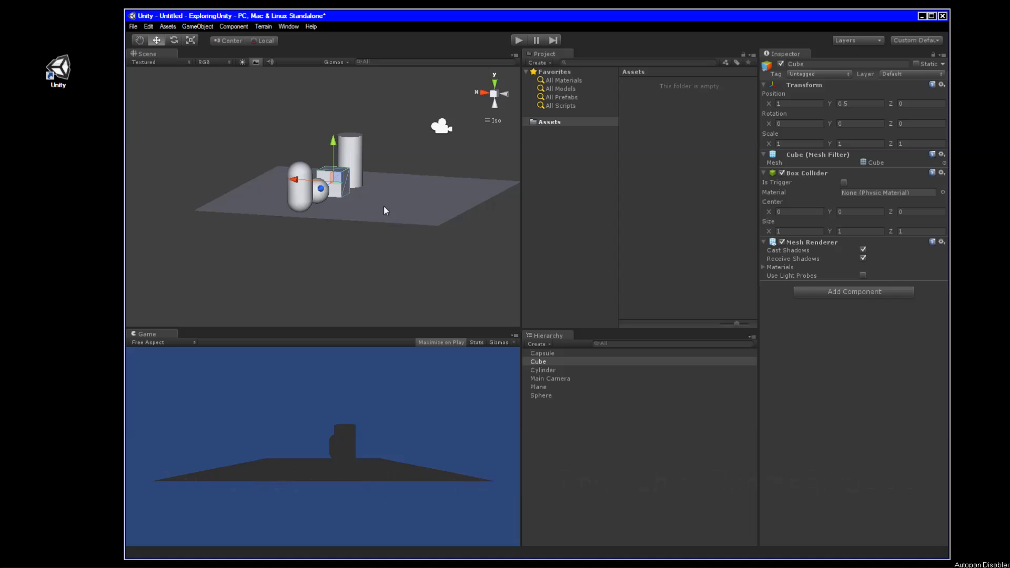
{"action": "left_click_drag", "start_coordinate": [401, 188], "coordinate": [382, 204], "text": "alt"}
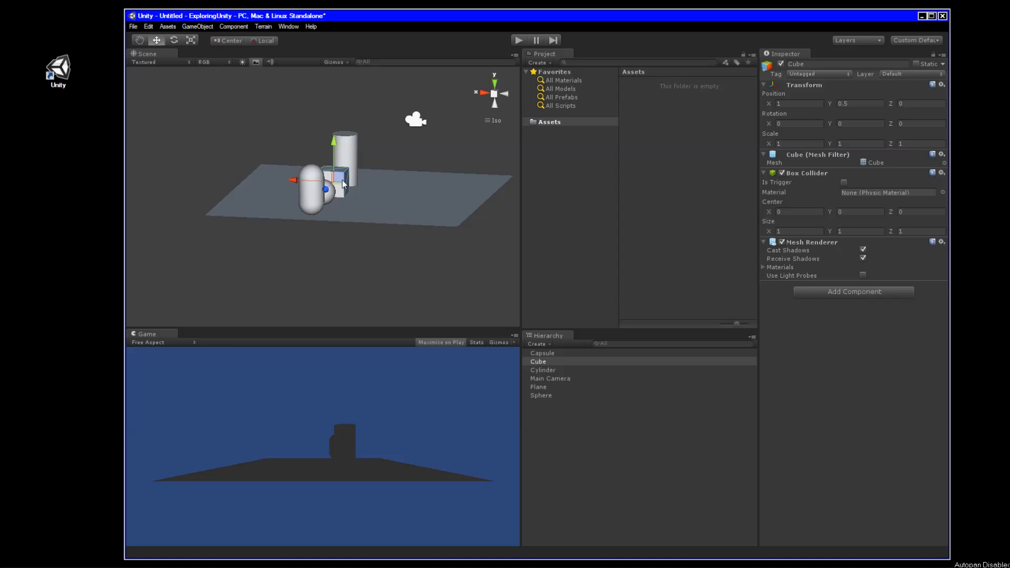
{"action": "left_click", "coordinate": [348, 152]}
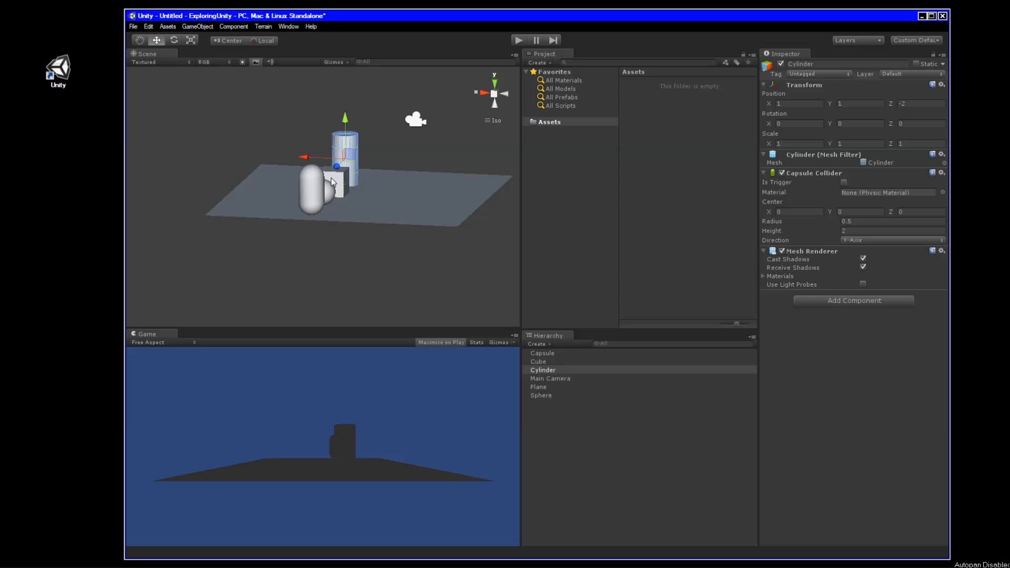
{"action": "left_click_drag", "start_coordinate": [326, 183], "coordinate": [372, 210], "text": "alt"}
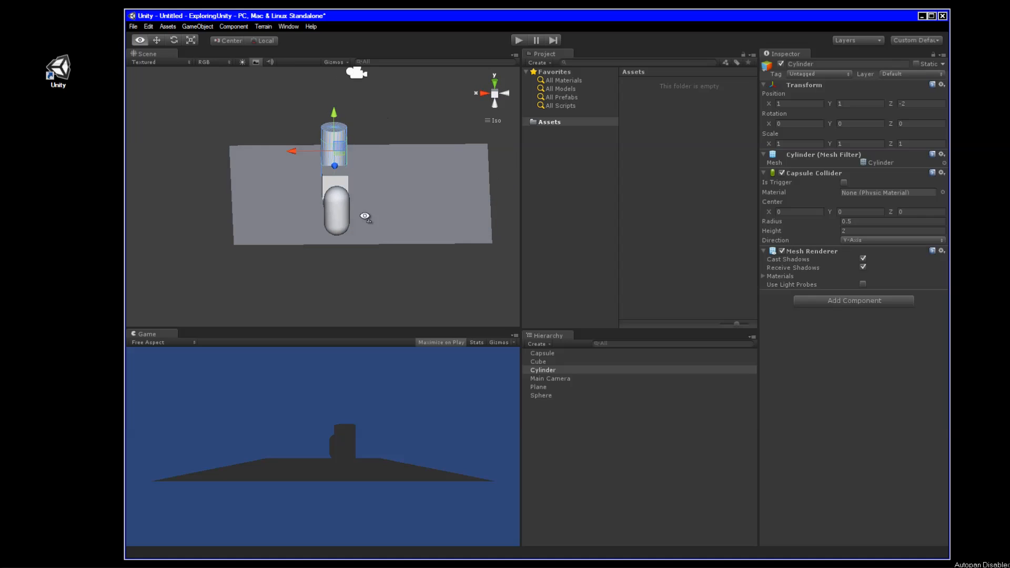
{"action": "left_click", "coordinate": [340, 179]}
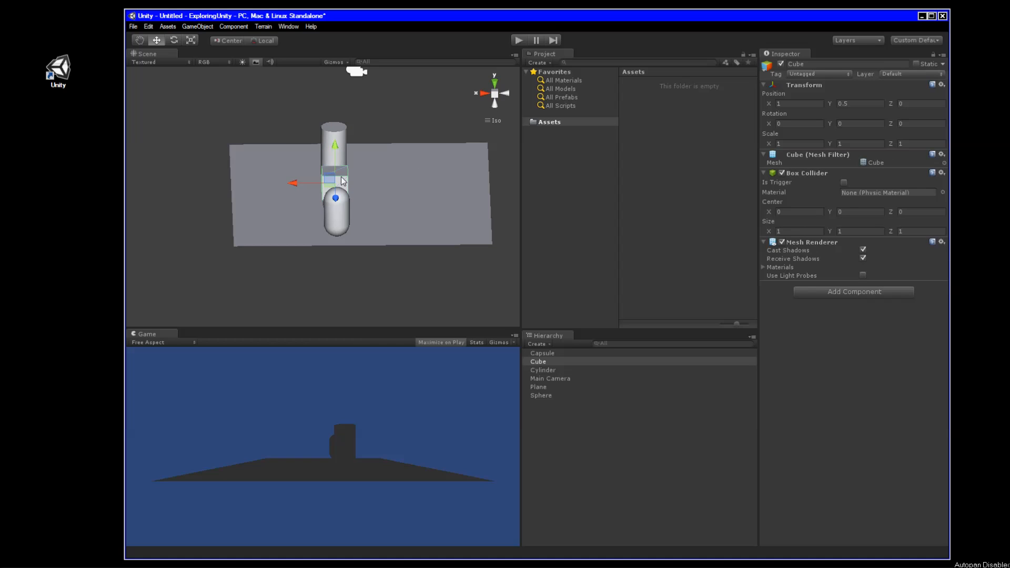
{"action": "left_click", "coordinate": [342, 138]}
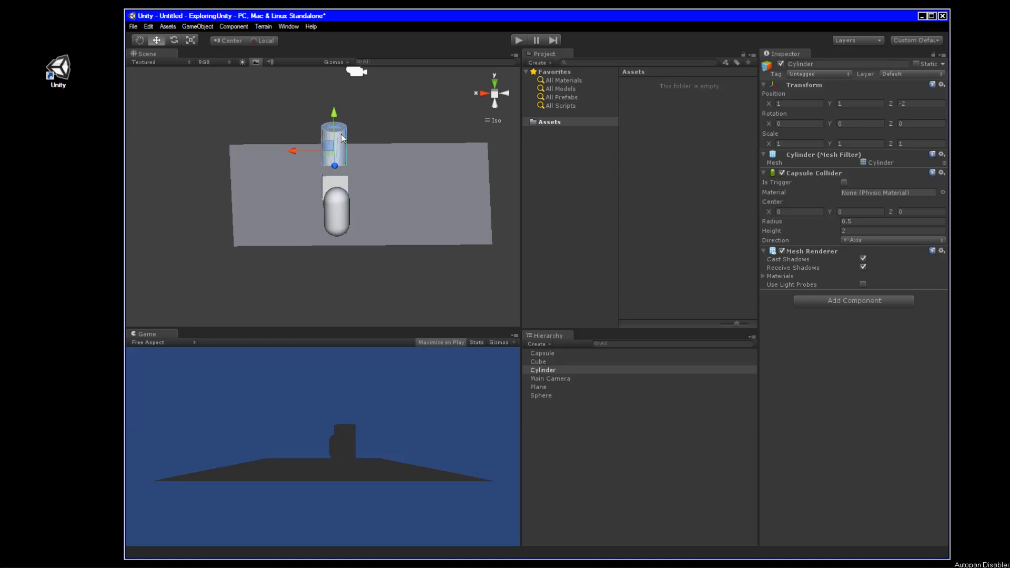
{"action": "left_click", "coordinate": [345, 182]}
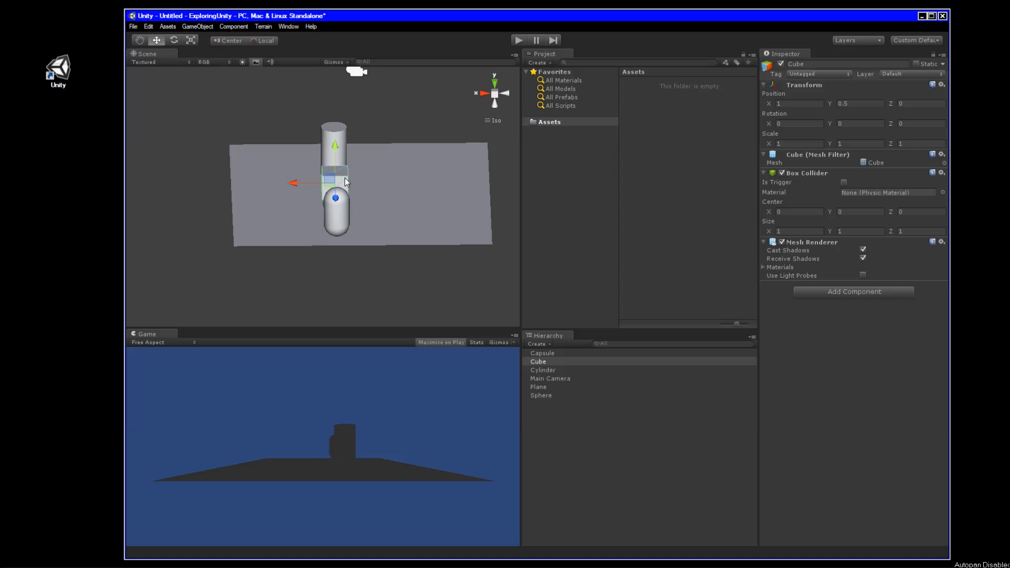
Step: Set the cylinder's Z position to 0 and raise it to Y 2 so it stands on top of the cube
{"action": "left_click", "coordinate": [342, 136]}
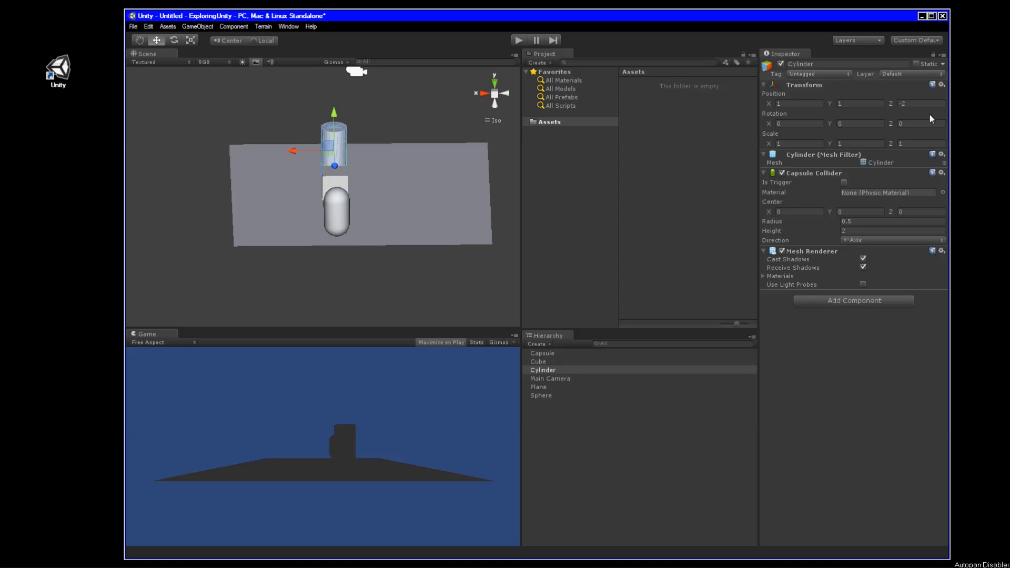
{"action": "left_click", "coordinate": [914, 104]}
{"action": "type", "text": "0"}
{"action": "left_click_drag", "start_coordinate": [450, 193], "coordinate": [403, 183], "text": "alt"}
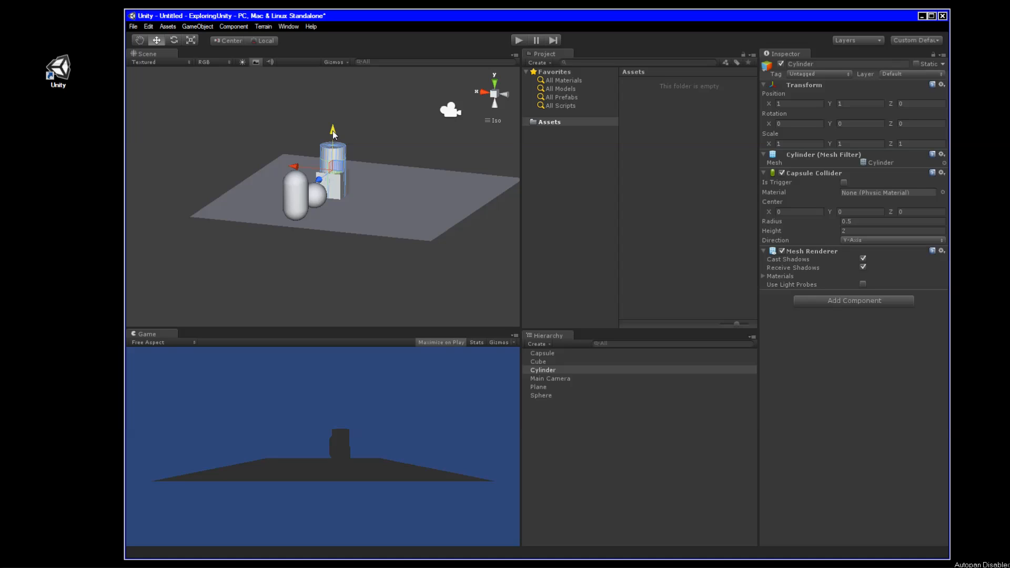
{"action": "left_click_drag", "start_coordinate": [333, 131], "coordinate": [334, 106]}
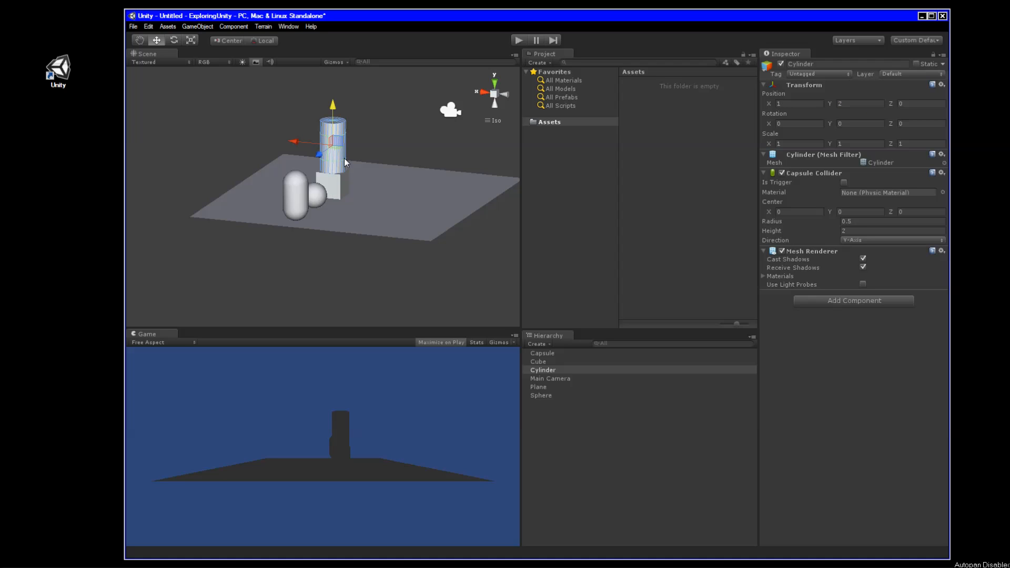
Step: Set the capsule's Z position to 0 and its Y position to 4 so it stands on top of the cylinder
{"action": "left_click_drag", "start_coordinate": [383, 178], "coordinate": [400, 158], "text": "alt"}
{"action": "left_click", "coordinate": [306, 184]}
{"action": "left_click_drag", "start_coordinate": [386, 197], "coordinate": [440, 216], "text": "alt"}
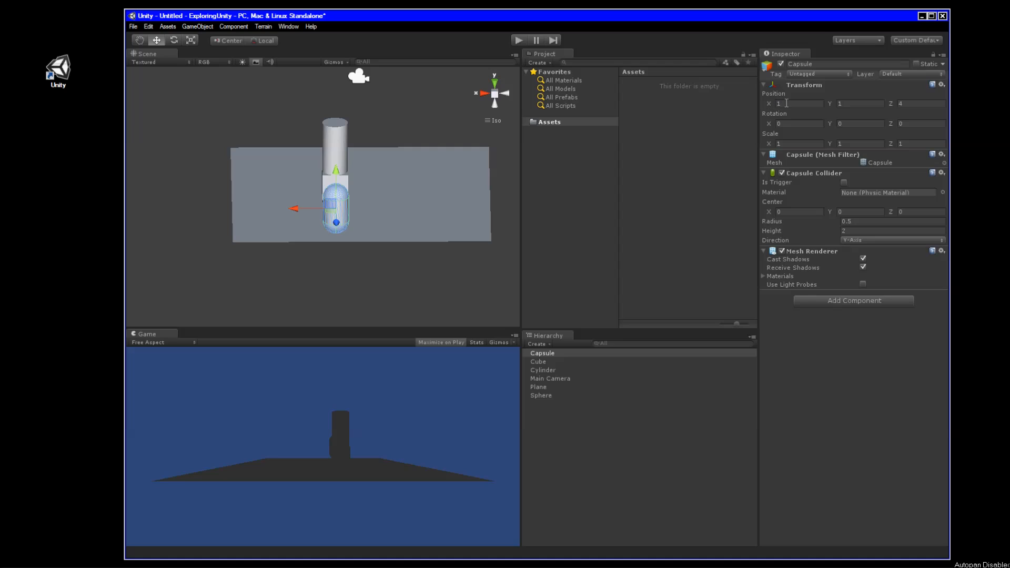
{"action": "left_click", "coordinate": [923, 104]}
{"action": "type", "text": "0"}
{"action": "left_click_drag", "start_coordinate": [437, 163], "coordinate": [404, 174], "text": "alt"}
{"action": "left_click_drag", "start_coordinate": [335, 139], "coordinate": [332, 66]}
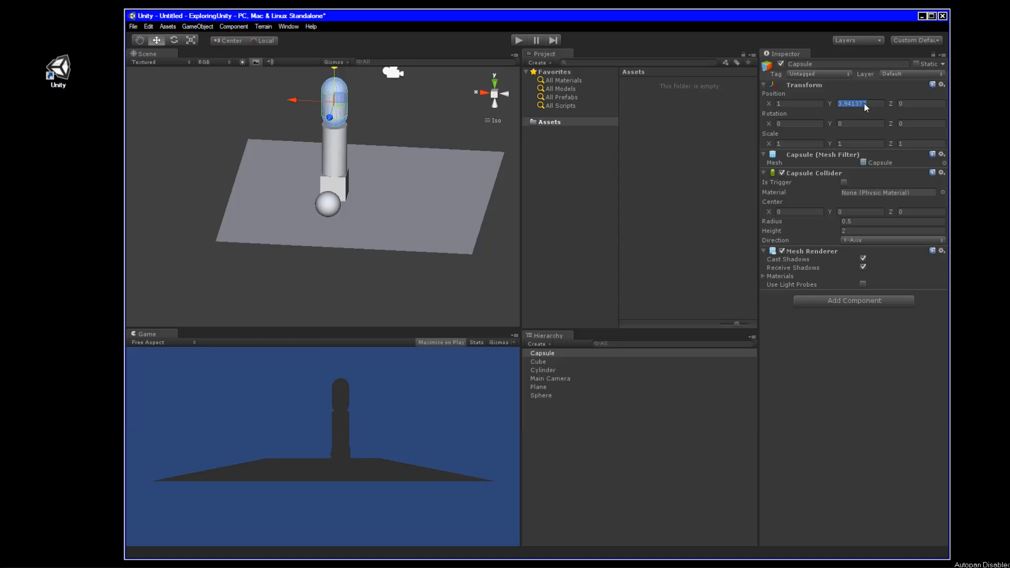
{"action": "type", "text": "4"}
Step: Set the sphere's Z position to 0 and its Y position to 5.5 so it rests on top of the capsule
{"action": "left_click_drag", "start_coordinate": [456, 226], "coordinate": [383, 173], "text": "alt"}
{"action": "middle_click_drag", "start_coordinate": [376, 158], "coordinate": [381, 225]}
{"action": "left_click_drag", "start_coordinate": [381, 225], "coordinate": [340, 189], "text": "alt"}
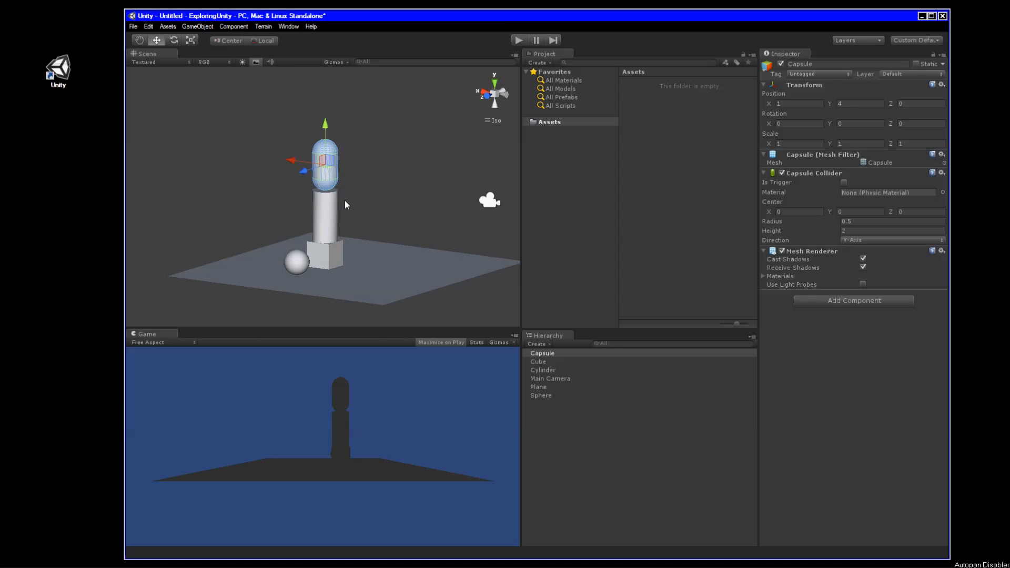
{"action": "left_click", "coordinate": [298, 263]}
{"action": "left_click_drag", "start_coordinate": [306, 272], "coordinate": [467, 260], "text": "alt"}
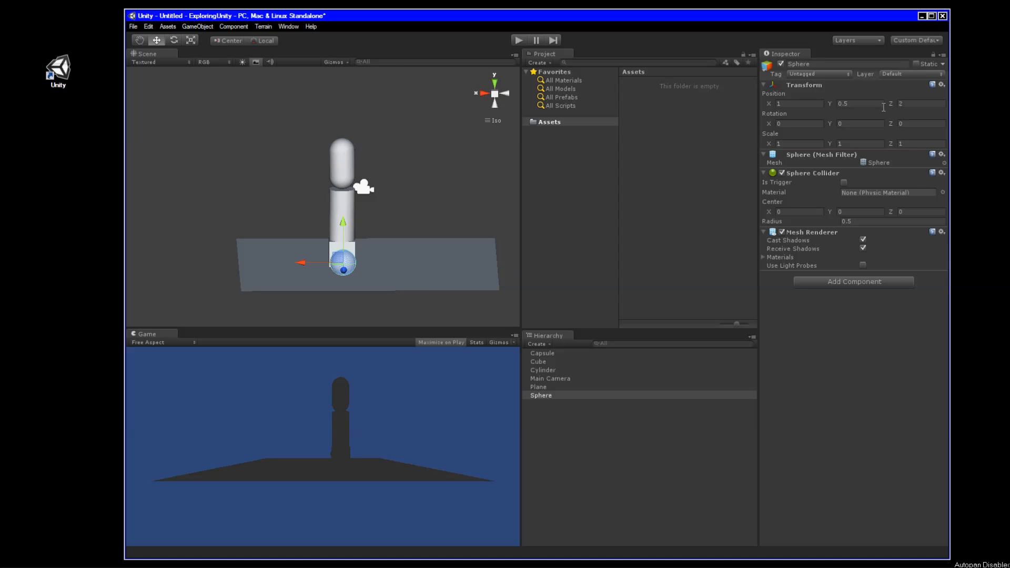
{"action": "left_click", "coordinate": [912, 103]}
{"action": "type", "text": "0"}
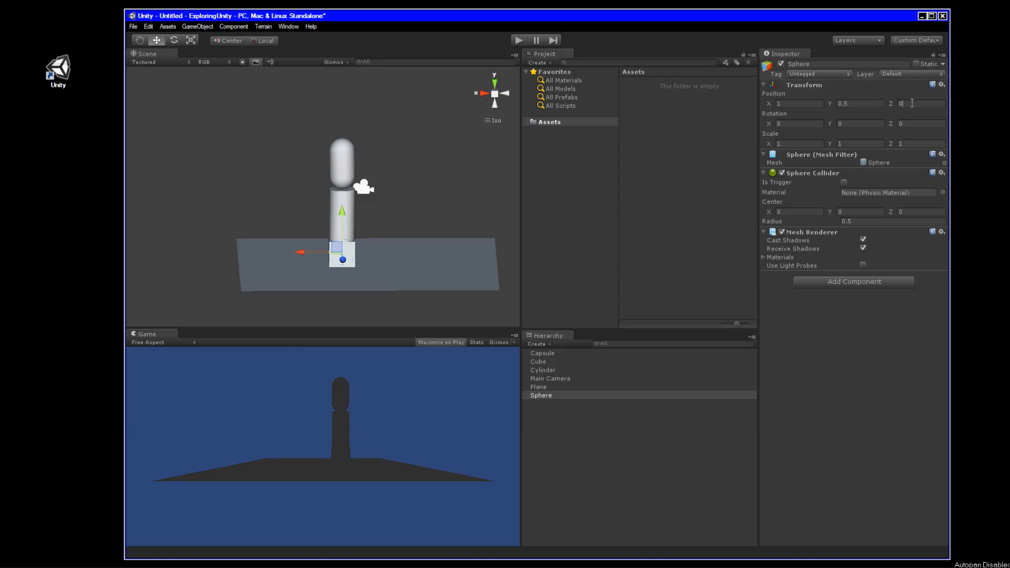
{"action": "left_click_drag", "start_coordinate": [342, 216], "coordinate": [342, 89]}
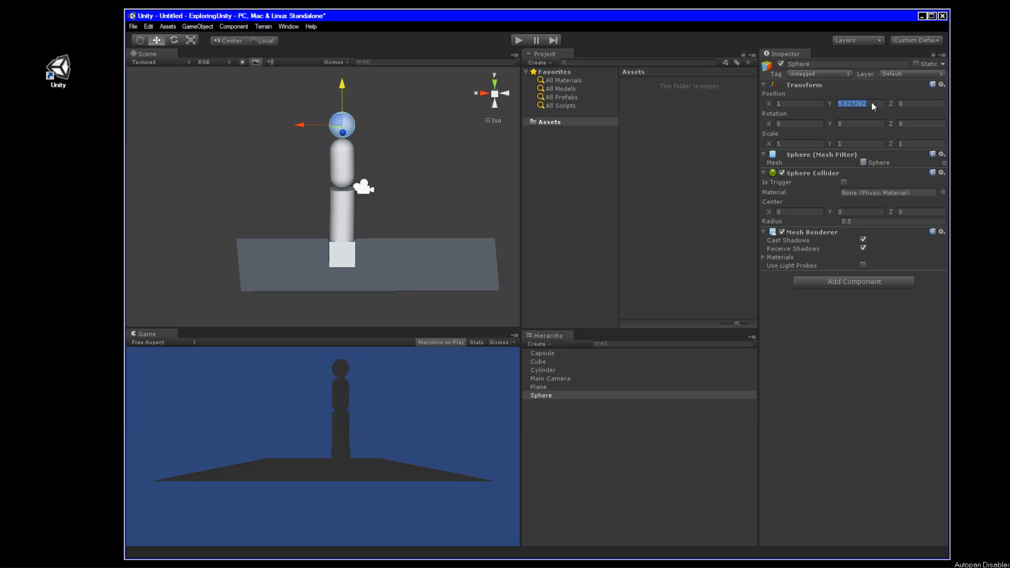
{"action": "type", "text": "5.5"}
{"action": "left_click_drag", "start_coordinate": [411, 201], "coordinate": [481, 206], "text": "alt"}
{"action": "left_click_drag", "start_coordinate": [392, 173], "coordinate": [244, 157], "text": "alt"}
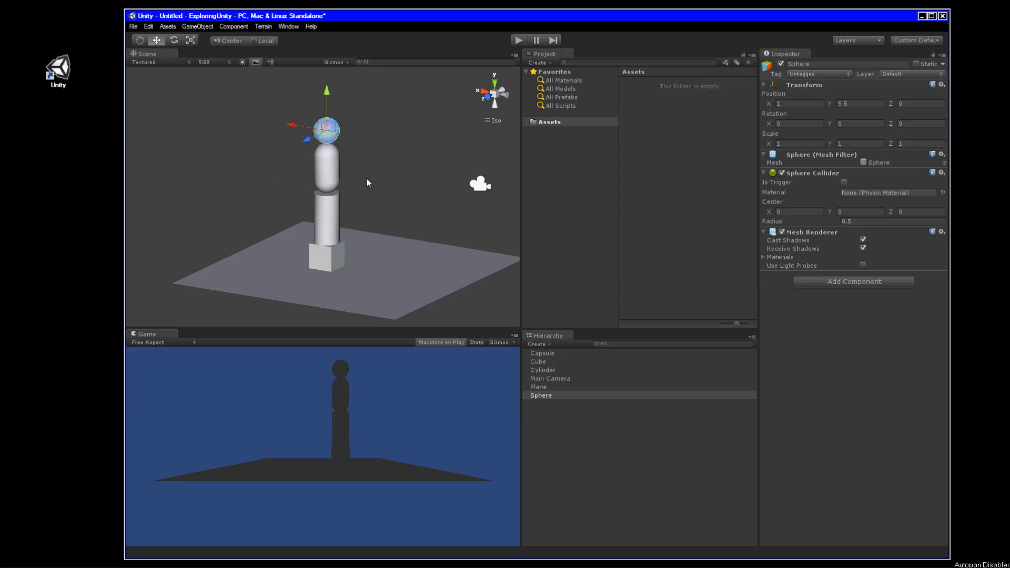